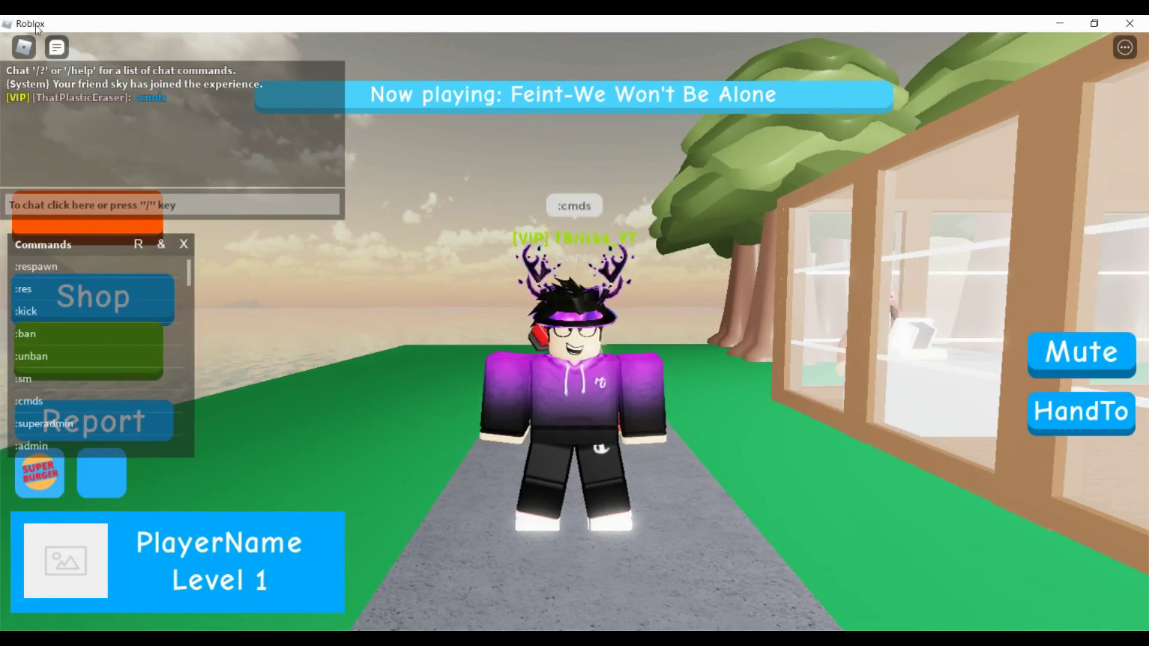
Scroll the in-game :cmds Commands panel, then close it.
scroll(113, 299, "down", 10)
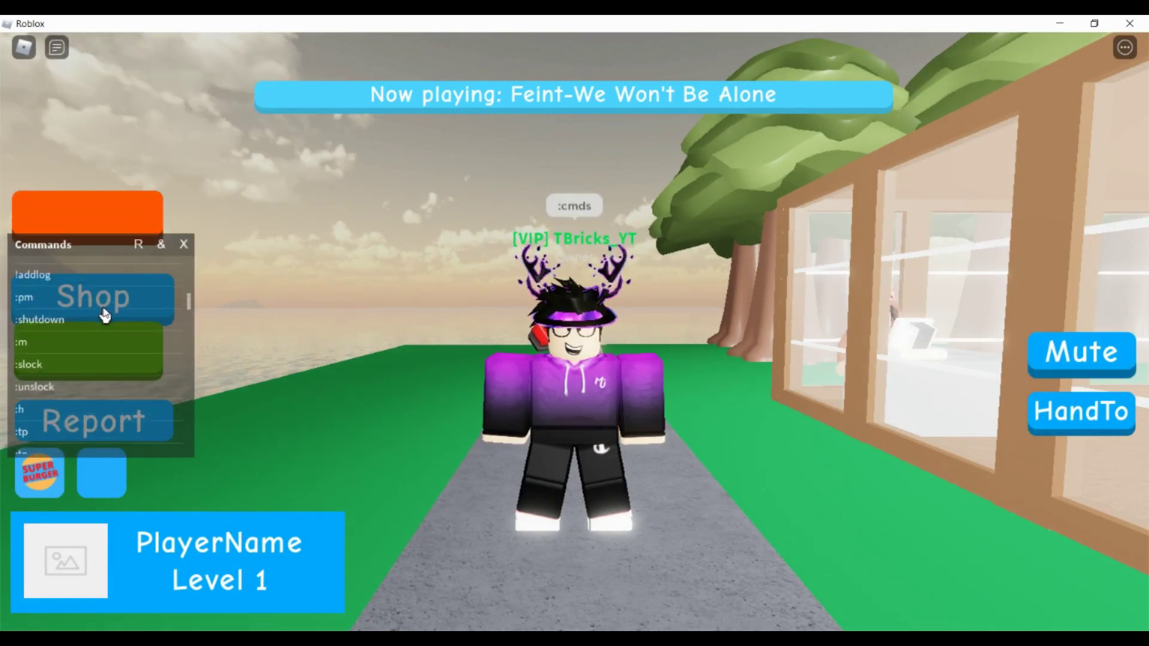
left_click(184, 245)
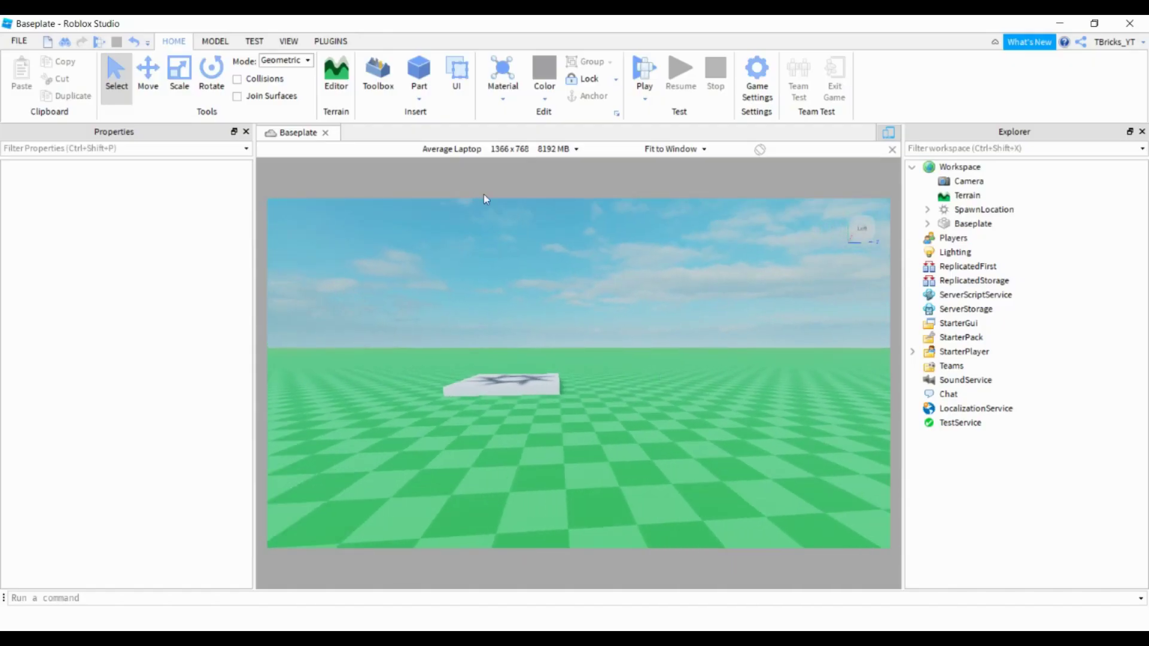
Insert the Basic Admin Essentials 2.0 model from the Toolbox and focus the view on it.
left_click(369, 88)
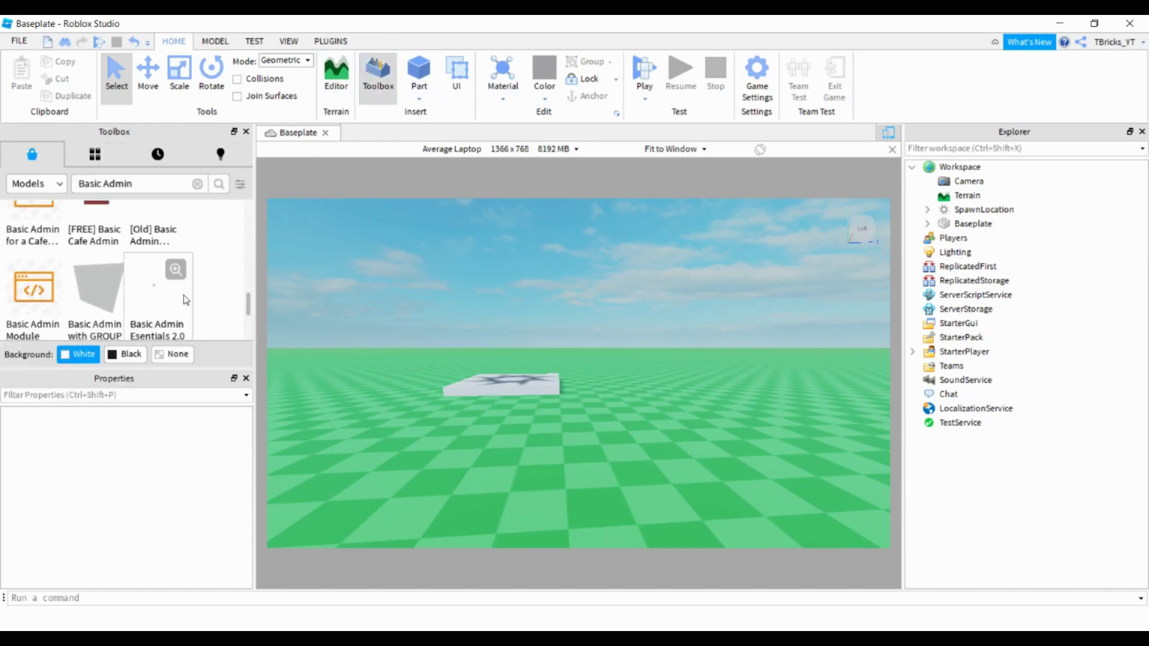
scroll(186, 300, "down", 2)
scroll(150, 305, "up", 2)
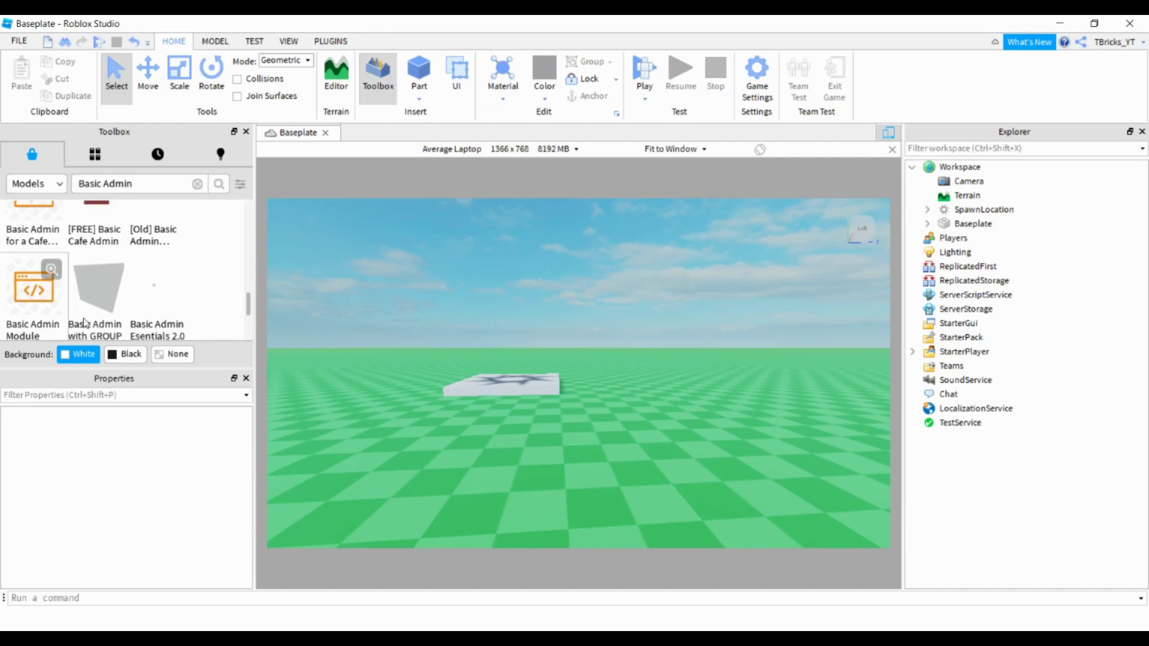
left_click(156, 304)
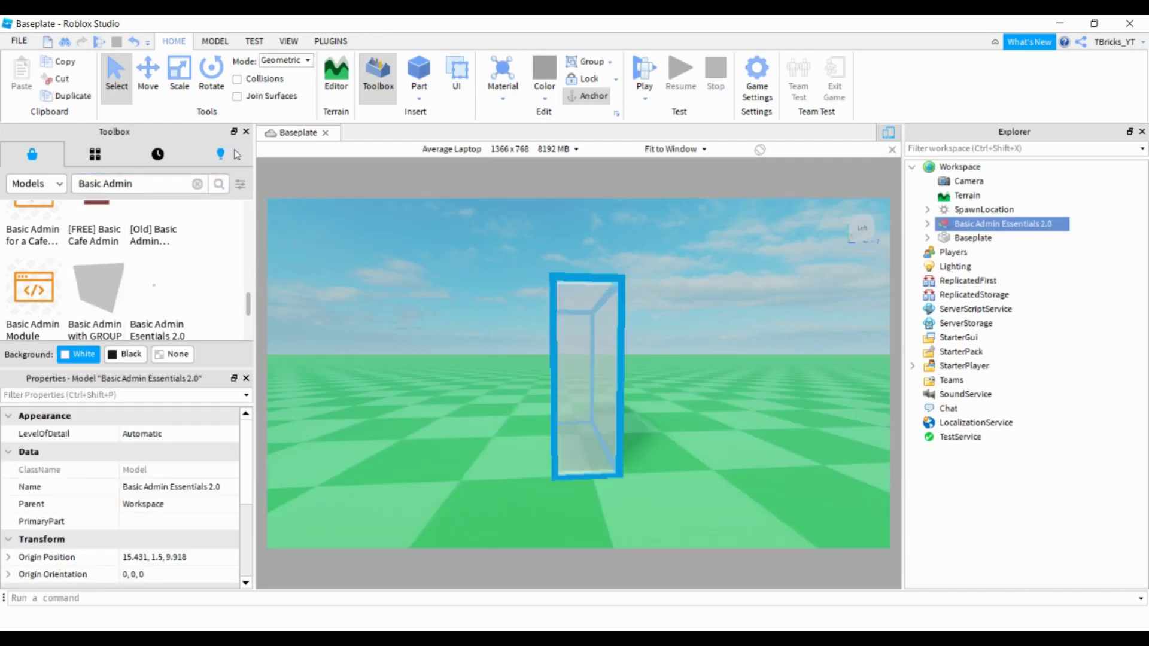
left_click(245, 132)
key("f")
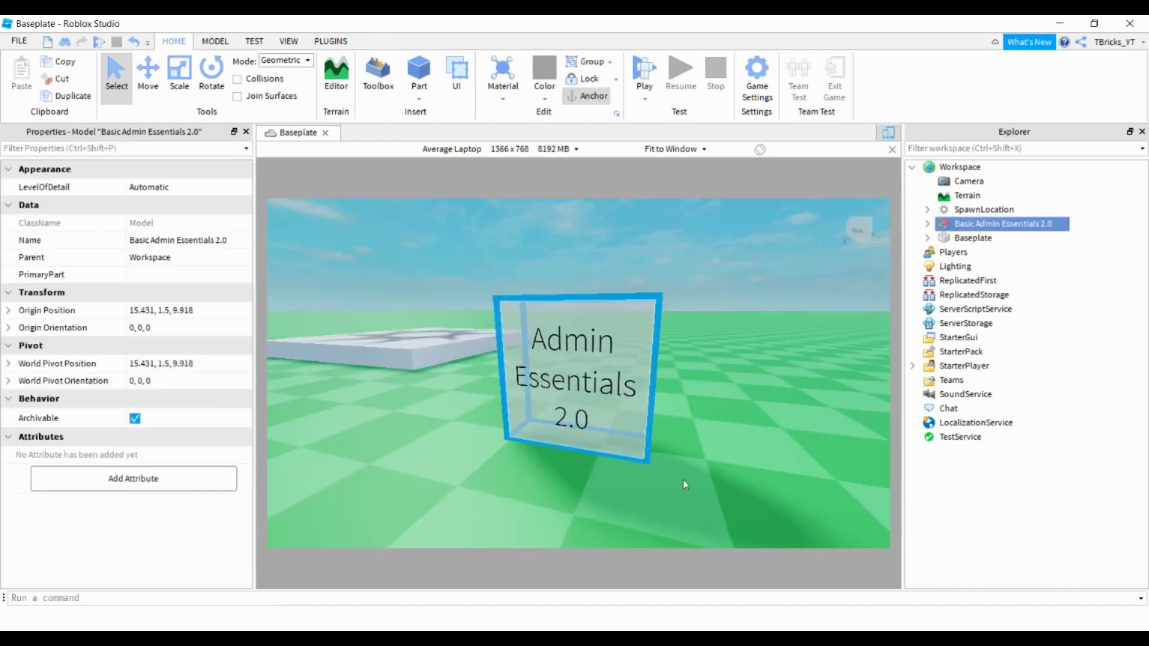
Move the model's admin script into ServerScriptService and delete the leftover model from Workspace.
scroll(874, 204, "down", 5)
scroll(849, 233, "up", 5)
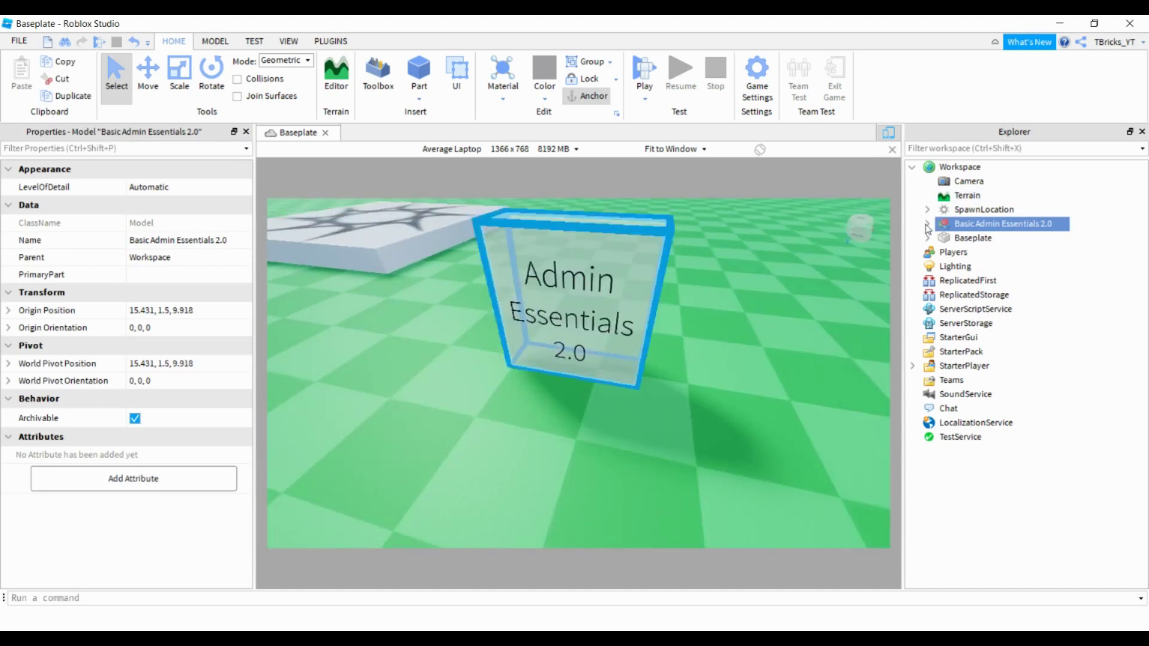
left_click(927, 225)
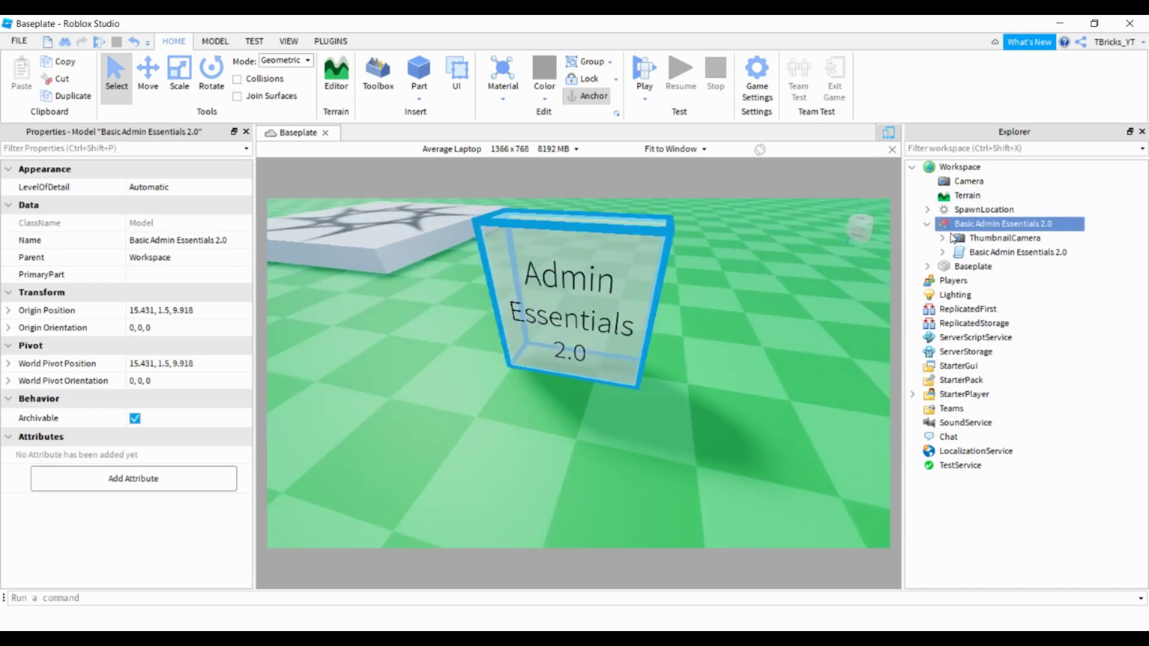
left_click(1010, 252)
left_click_drag(1011, 252, 1027, 339)
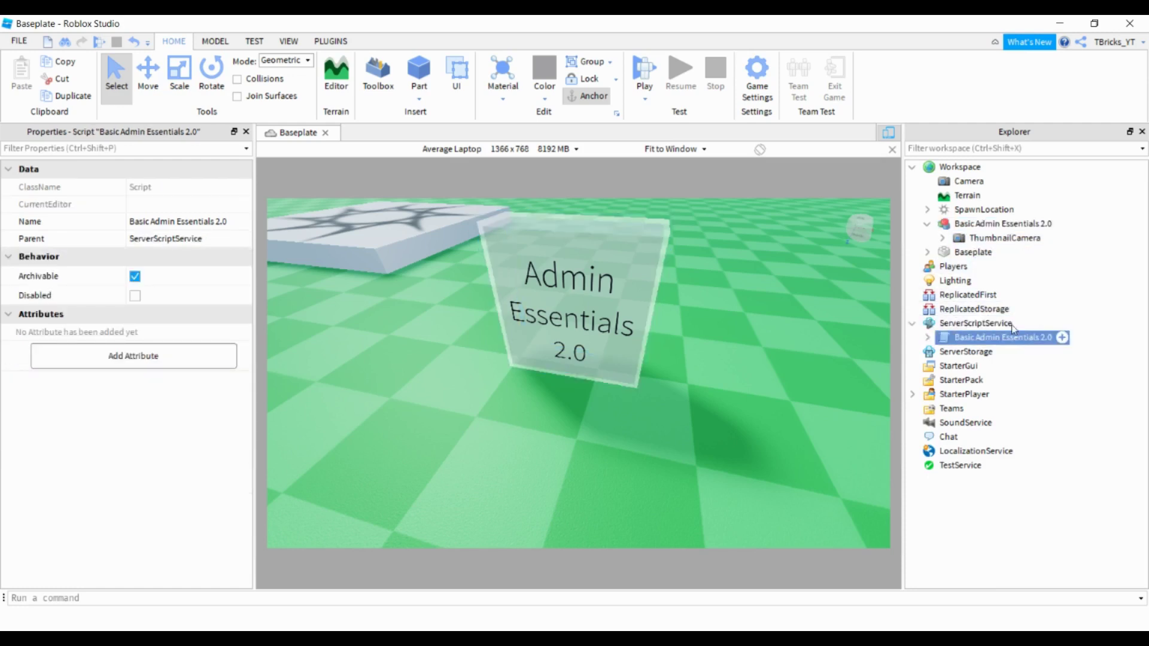
left_click(968, 225)
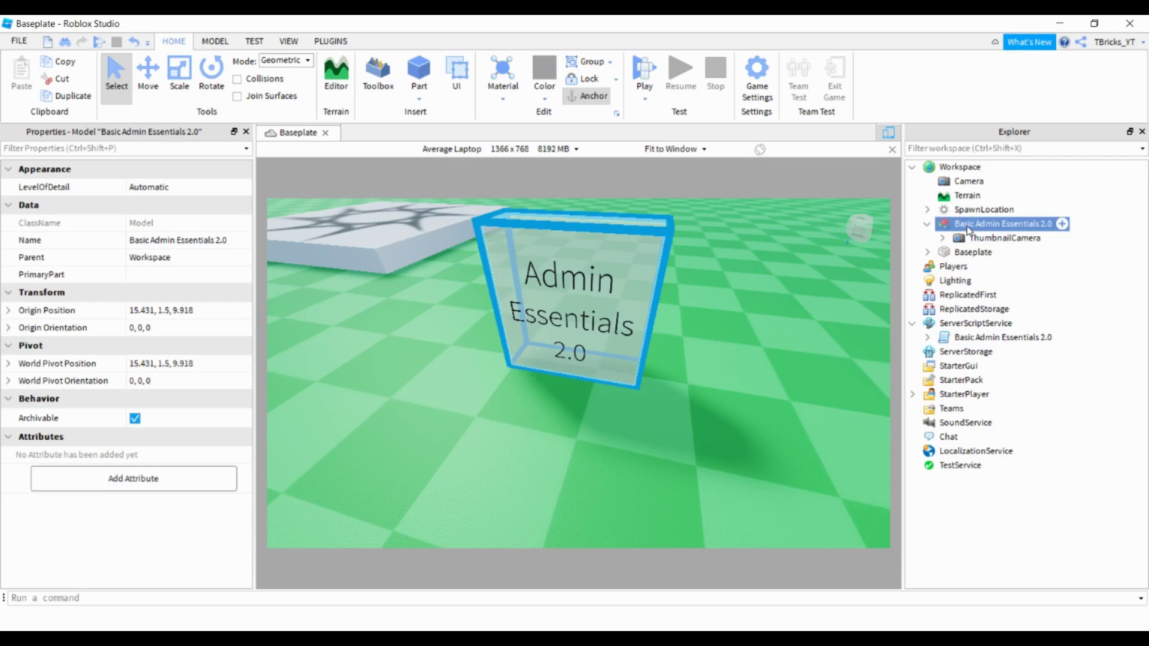
key("Delete")
Inspect the admin script's contents in ServerScriptService, including its Plugins folder.
scroll(562, 371, "down", 5)
right_click_drag(562, 371, 575, 418)
scroll(805, 399, "down", 5)
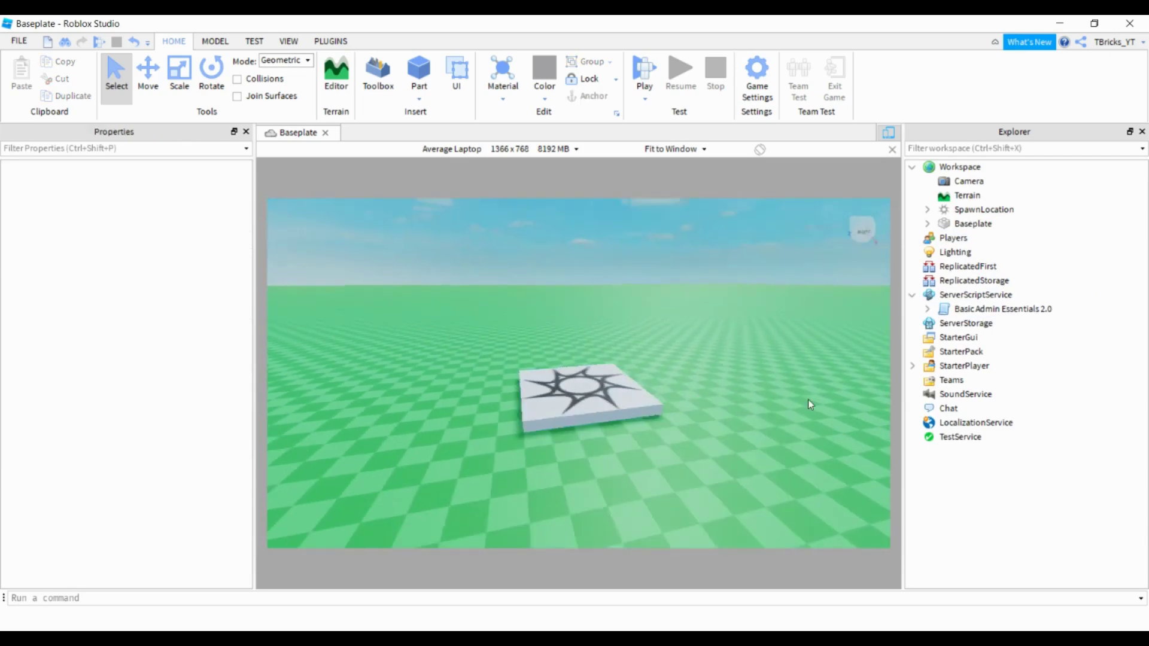
left_click(990, 308)
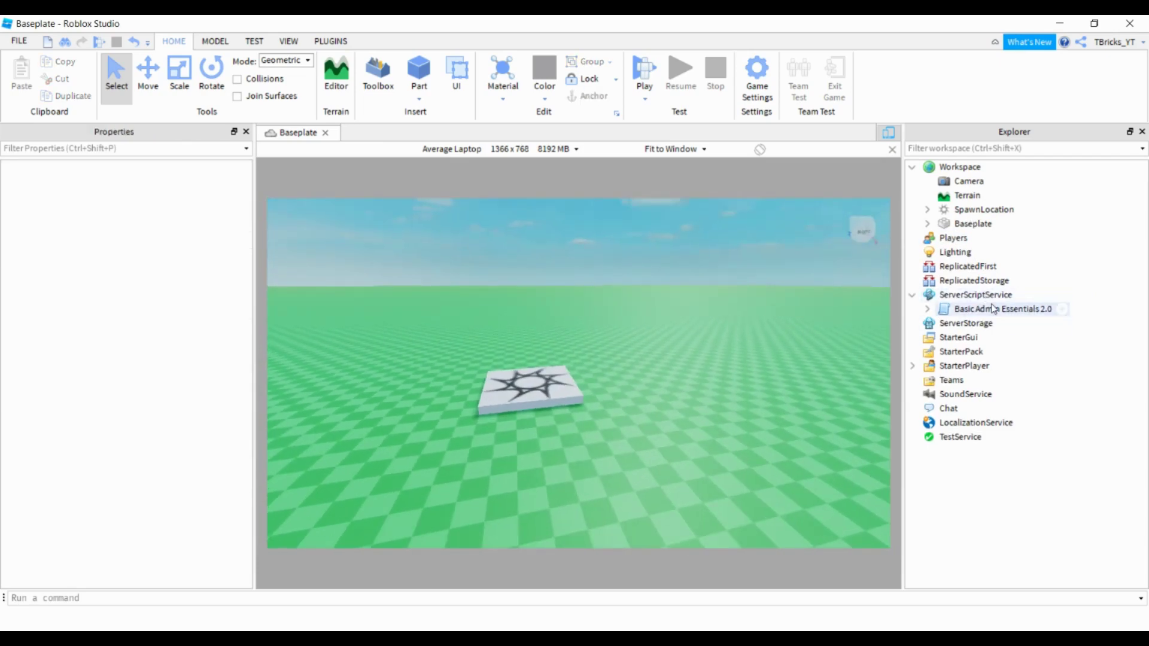
left_click(926, 309)
left_click(941, 324)
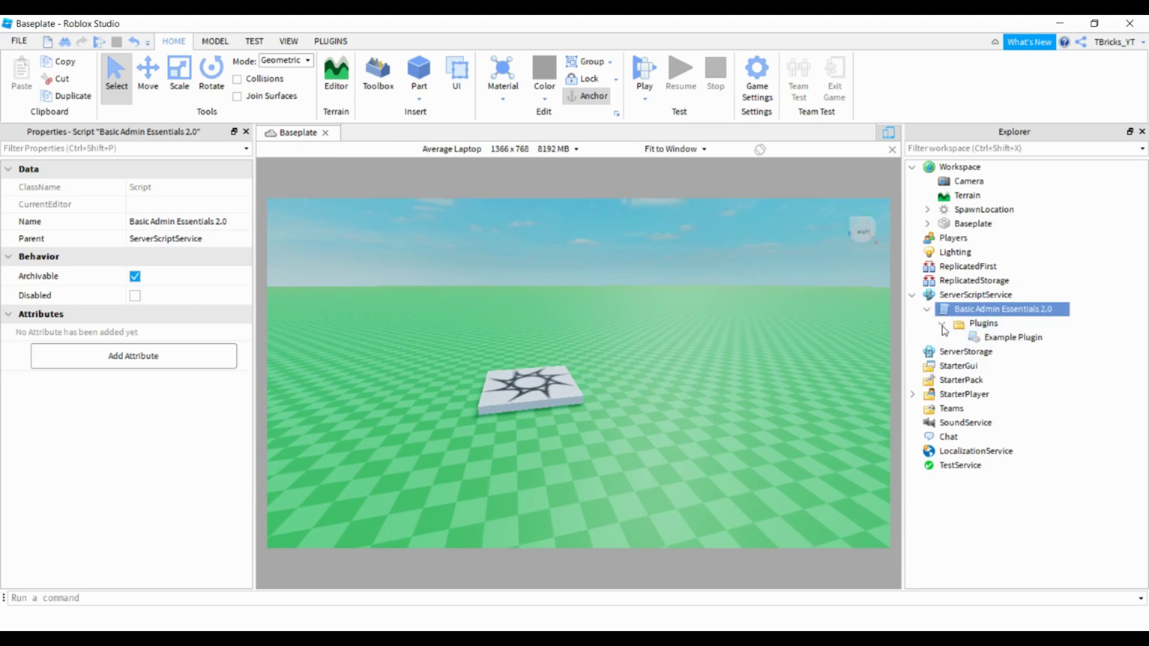
left_click(942, 325)
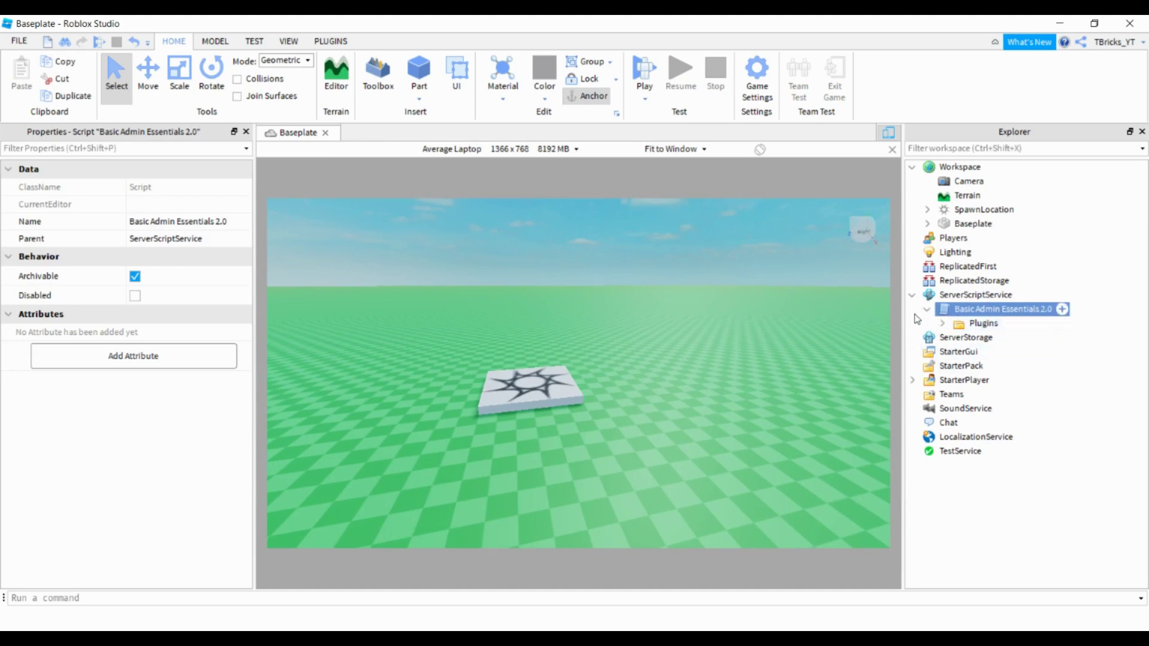
left_click(925, 309)
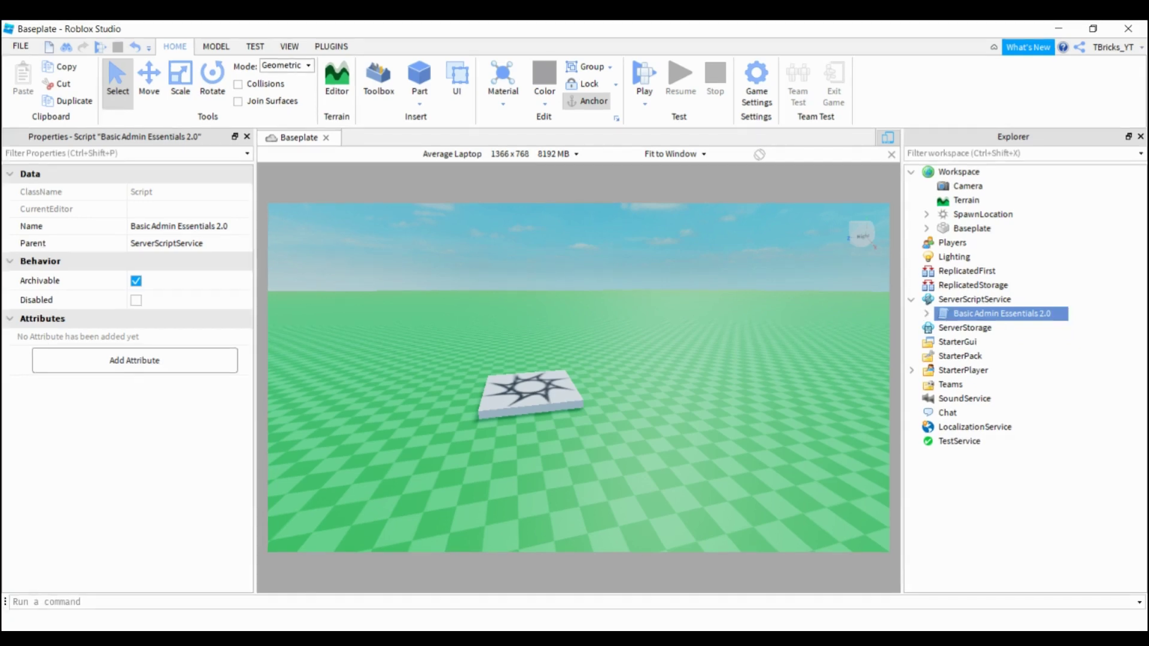
Open the admin script and scroll to the empty Super Admins, Admins, Mods and Banned tables.
double_click(1002, 313)
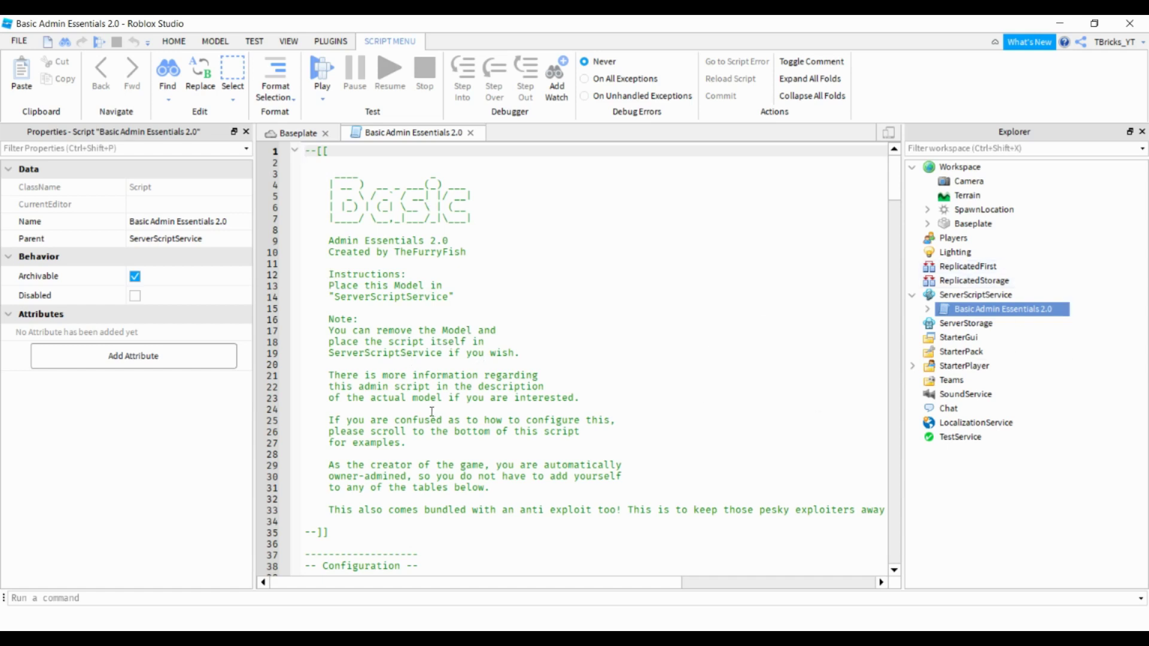
scroll(444, 362, "down", 2)
scroll(443, 362, "down", 12)
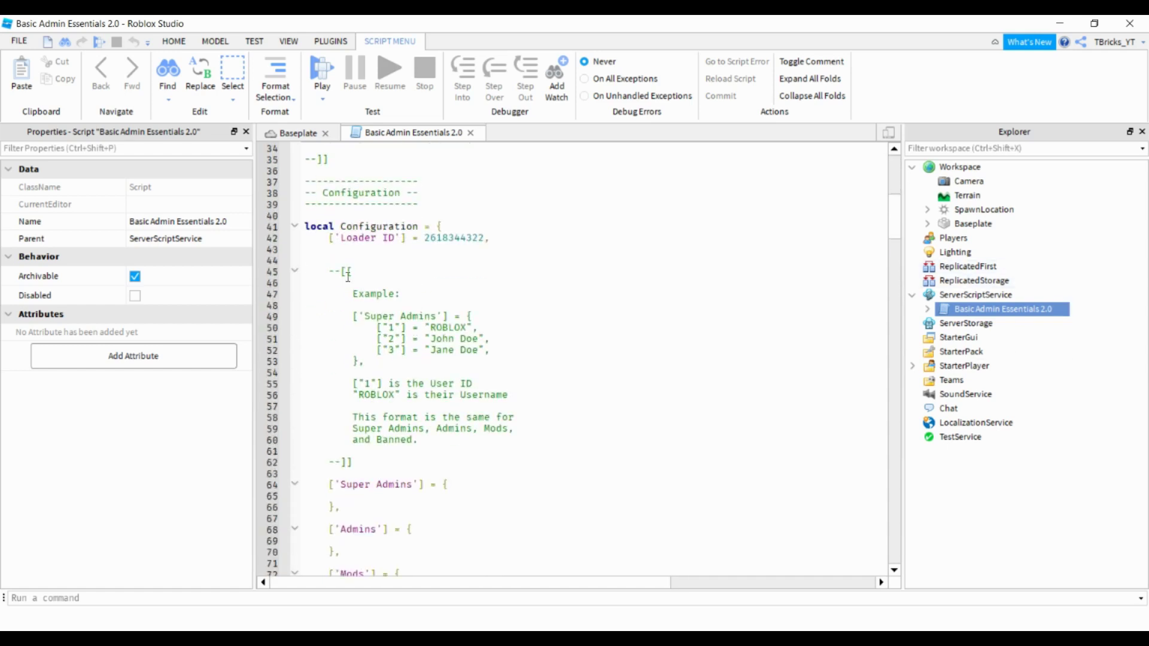
scroll(405, 266, "down", 1)
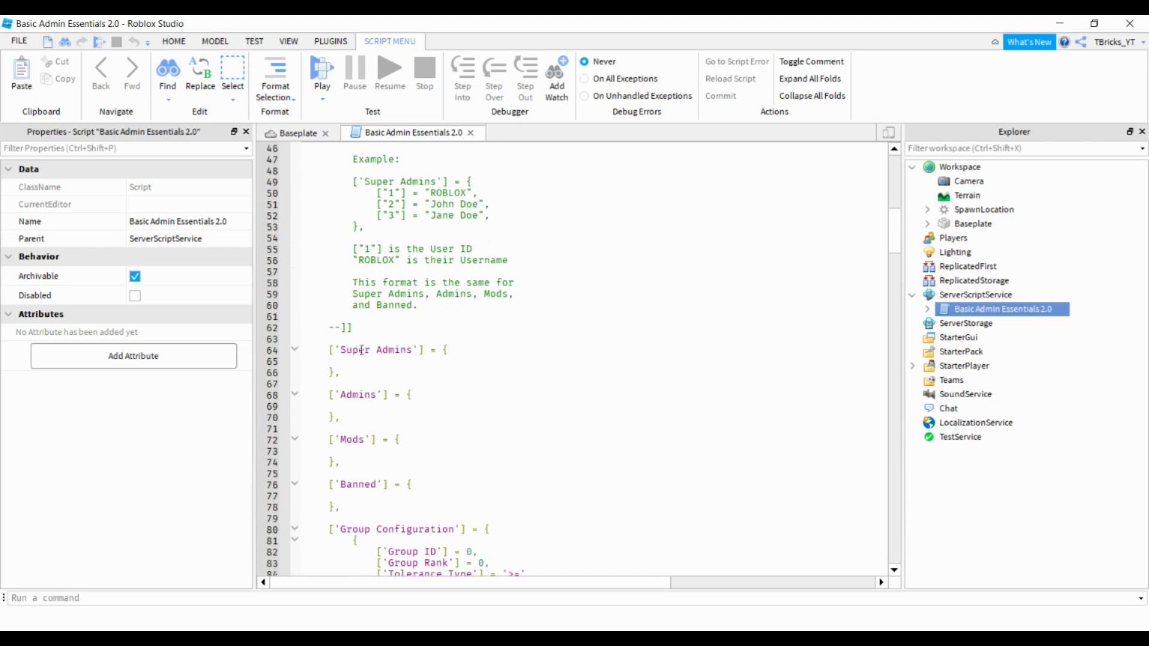
scroll(441, 313, "up", 3)
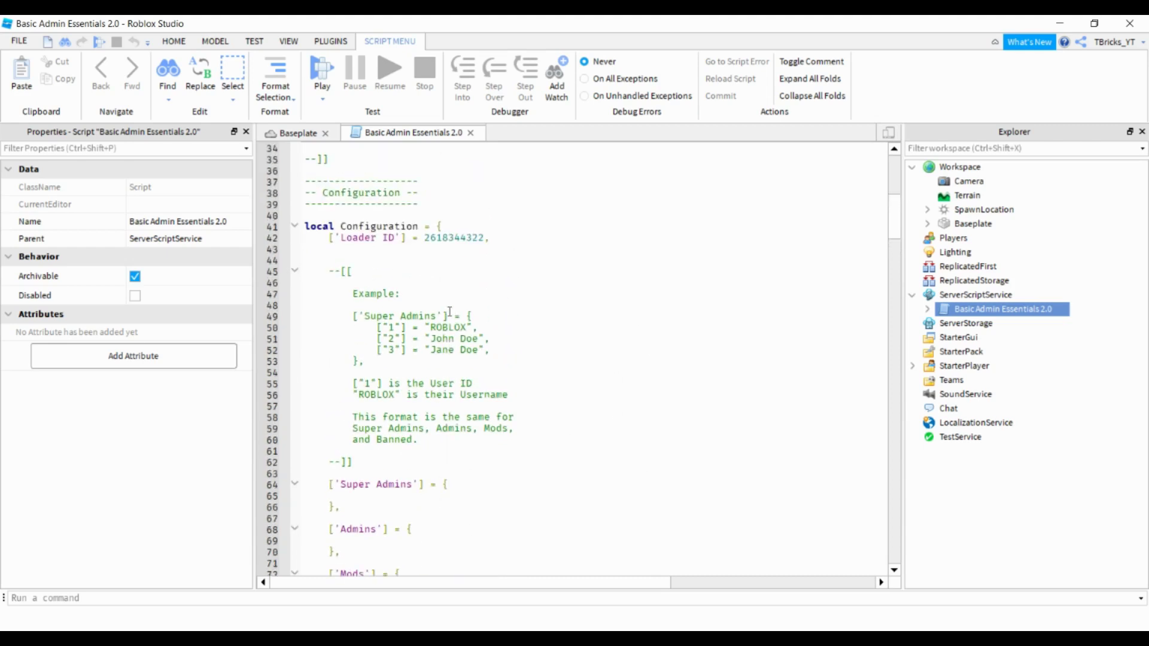
scroll(449, 311, "down", 5)
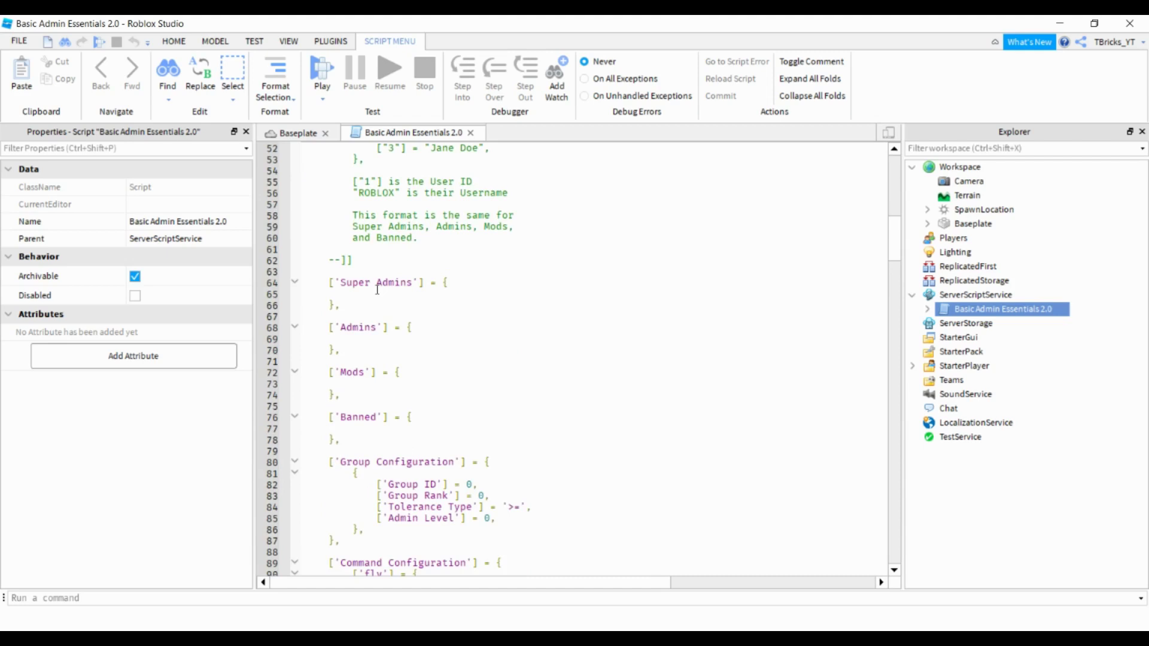
Add an indented entry on line 65 pairing a user ID with a username.
left_click(377, 293)
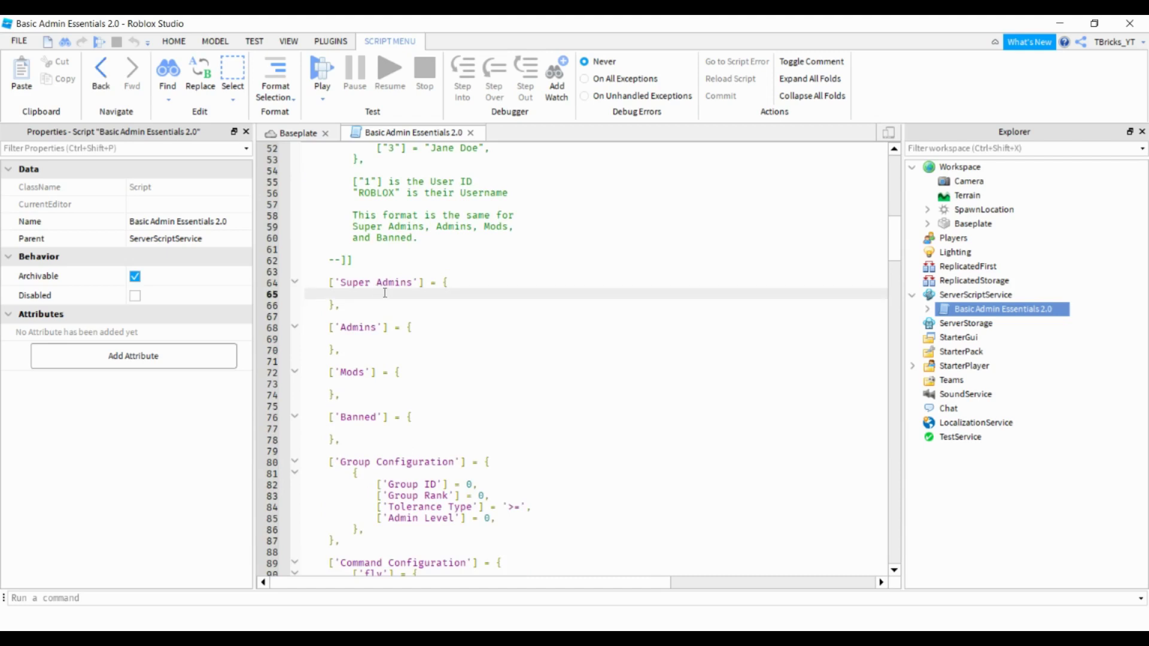
key("Tab")
type("[\"")
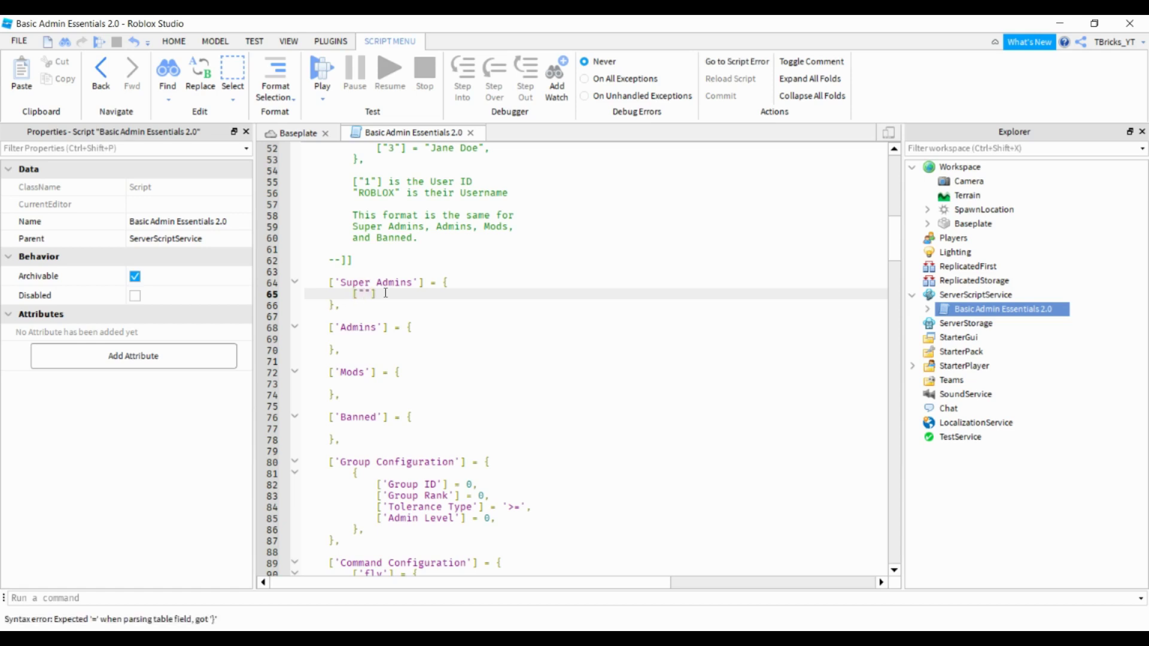
type("123456")
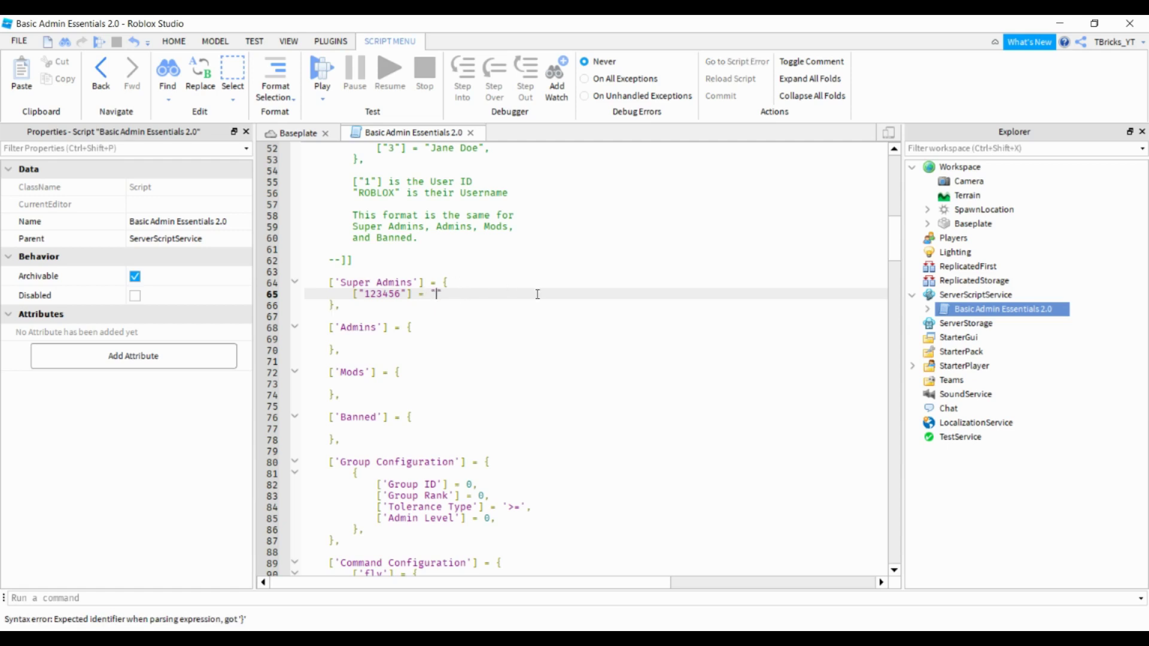
type("Bricks")
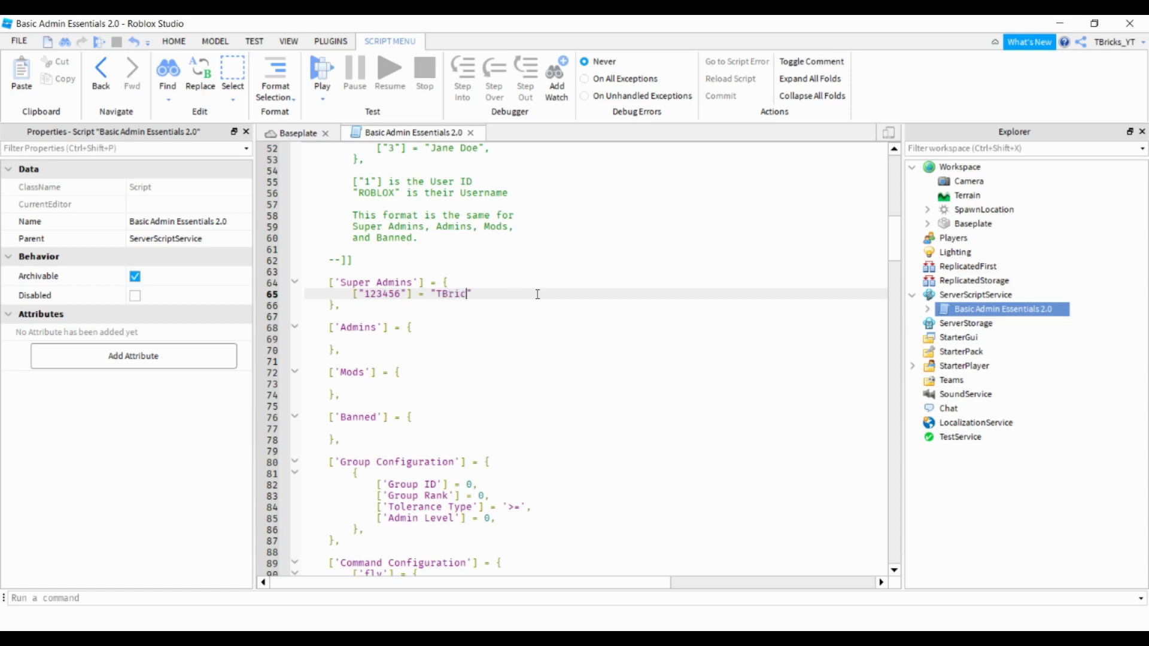
type("_YT")
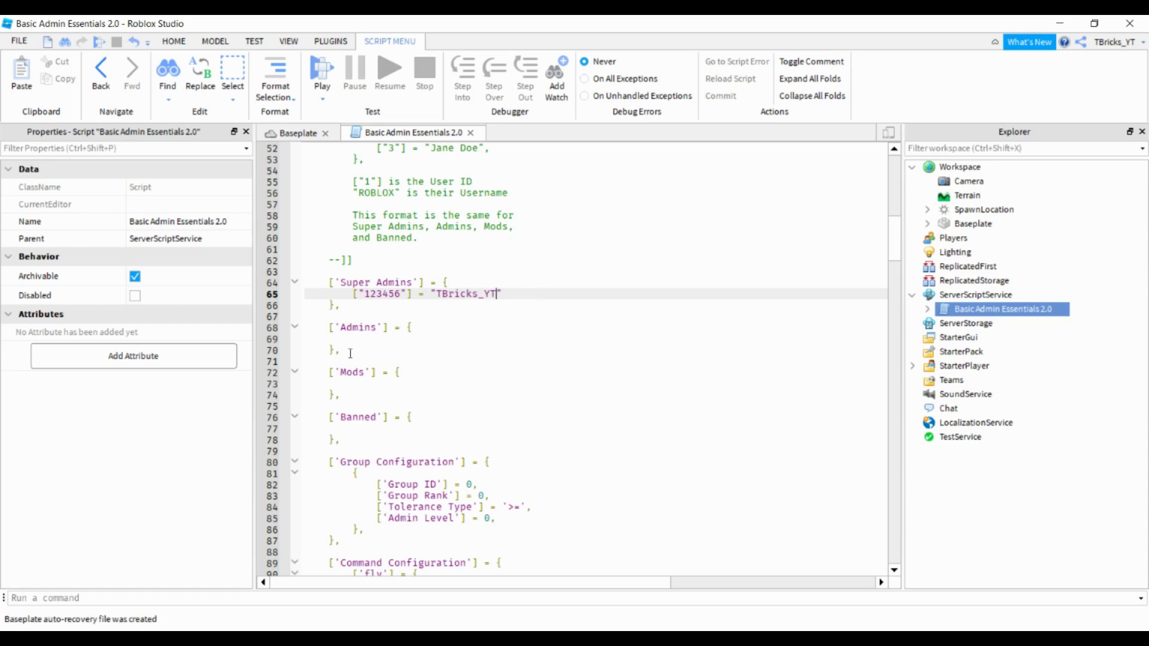
Check the new entry's user ID and username text, then deselect it.
left_click_drag(364, 292, 403, 292)
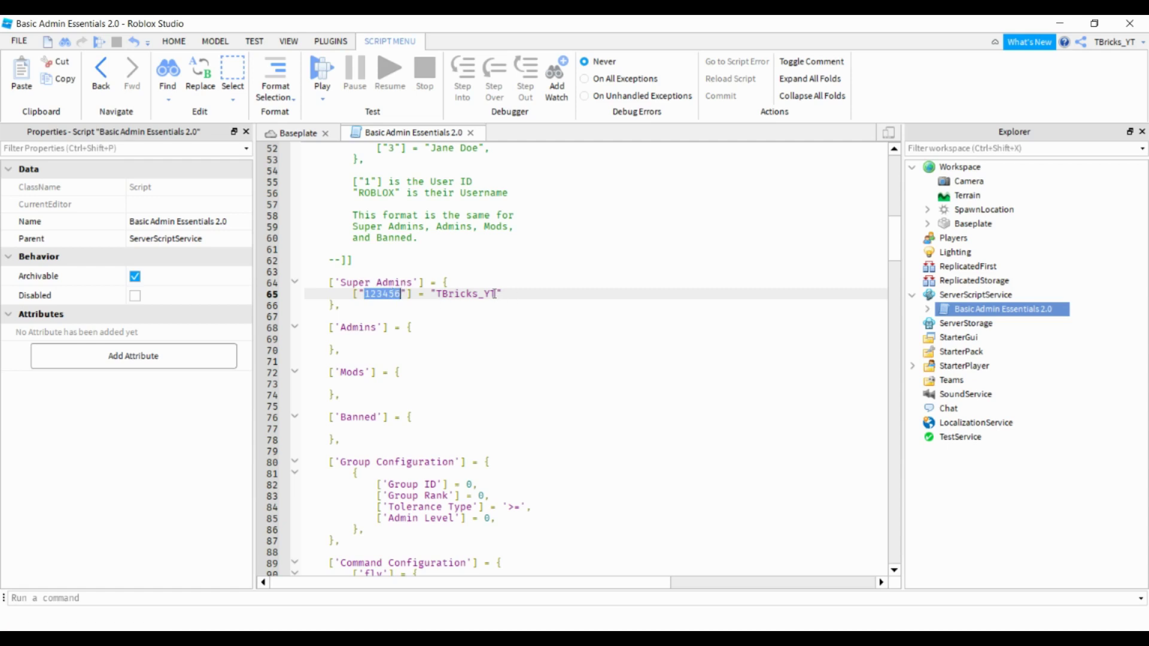
left_click_drag(496, 294, 436, 290)
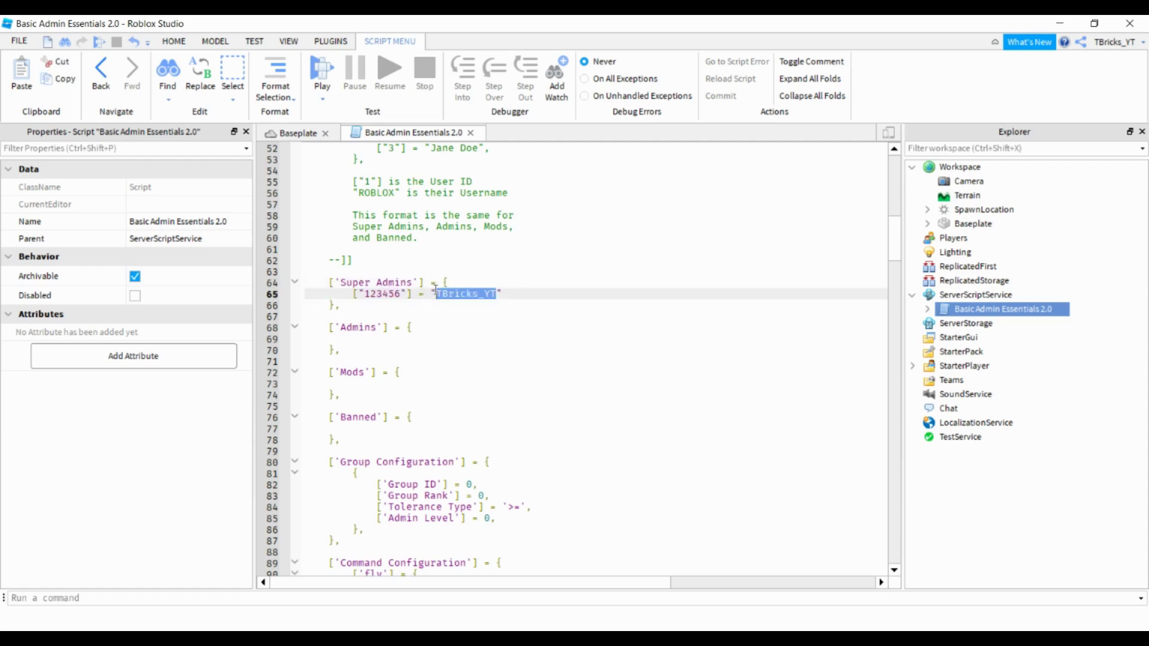
left_click(381, 289)
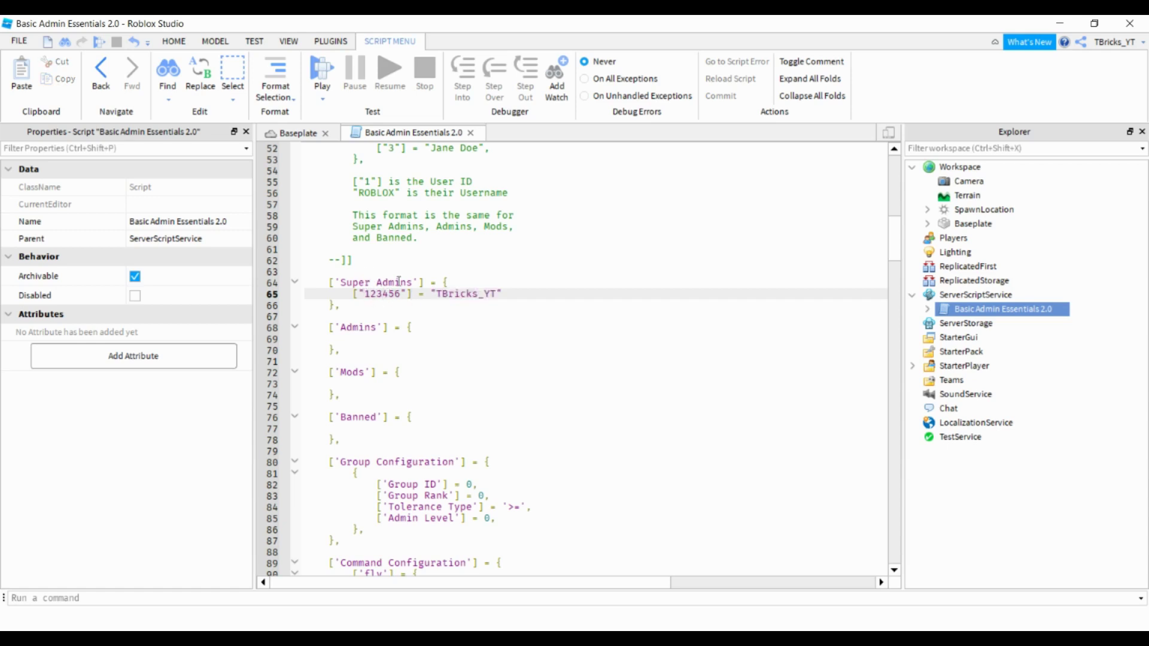
left_click_drag(436, 293, 498, 293)
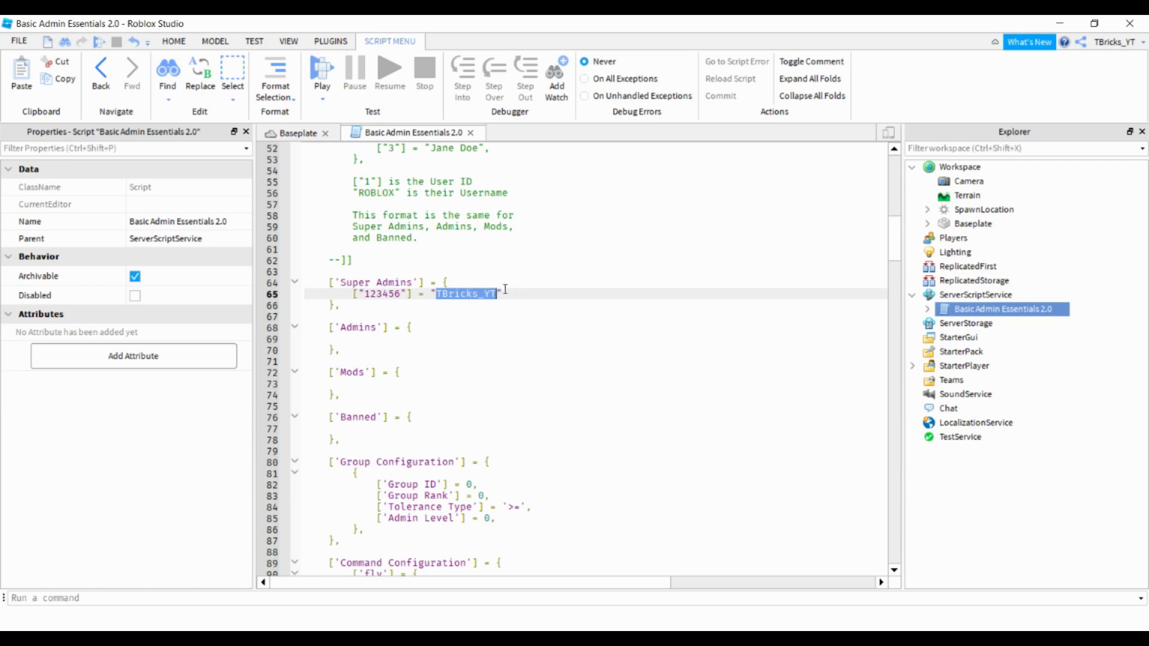
left_click(505, 292)
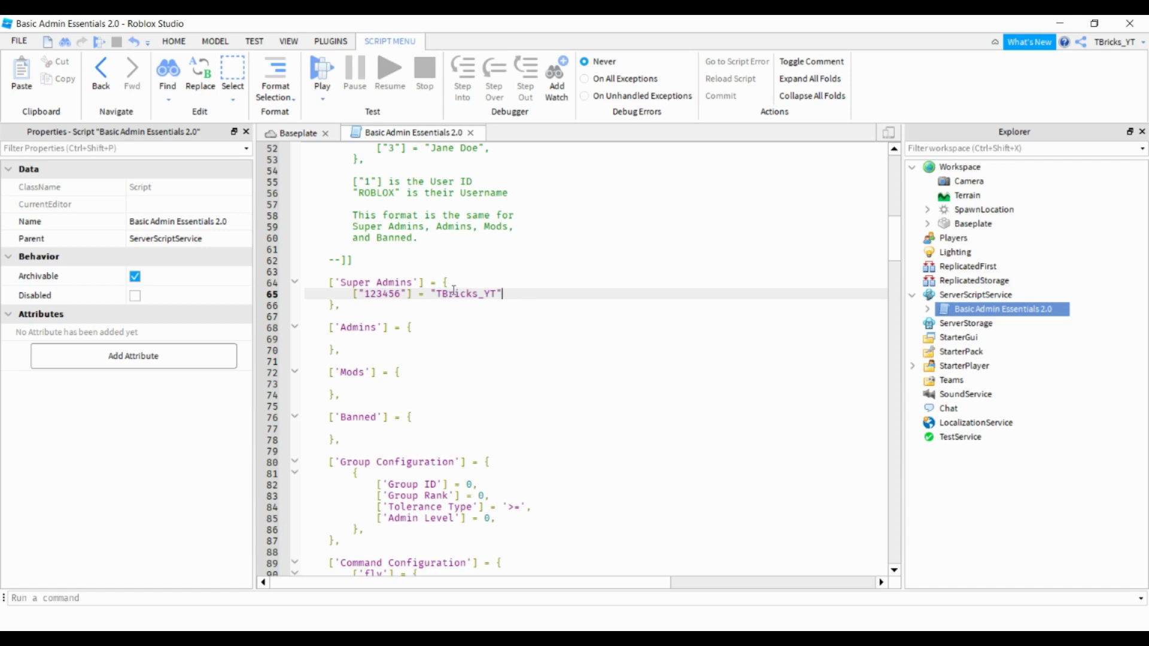
left_click_drag(508, 291, 353, 293)
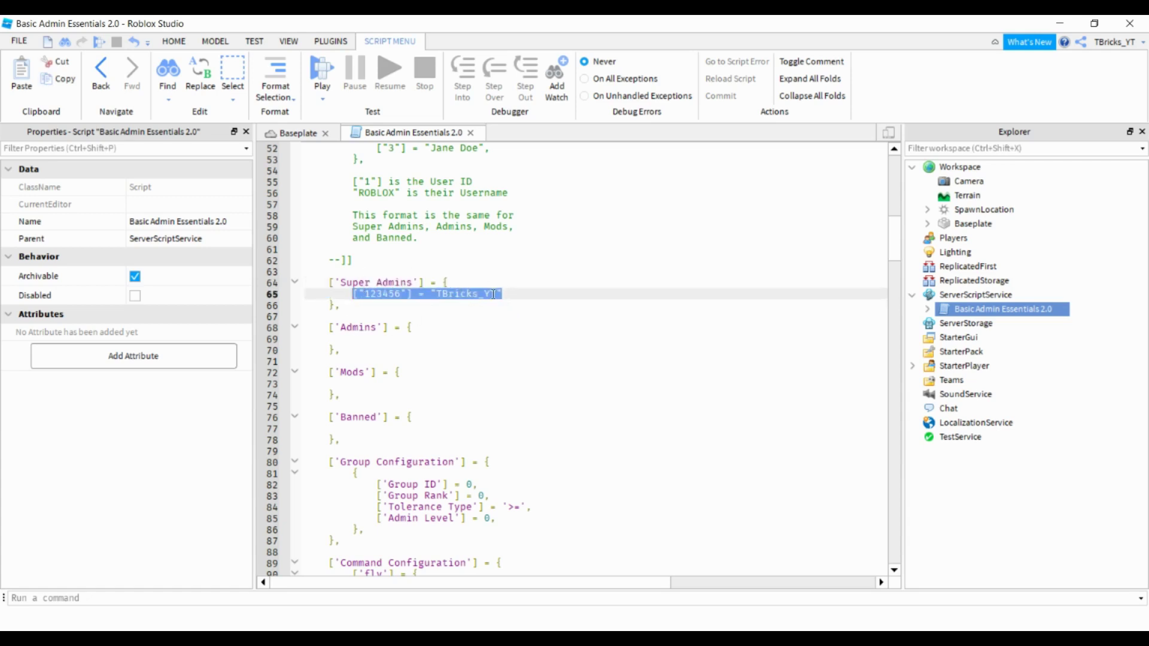
left_click(513, 292)
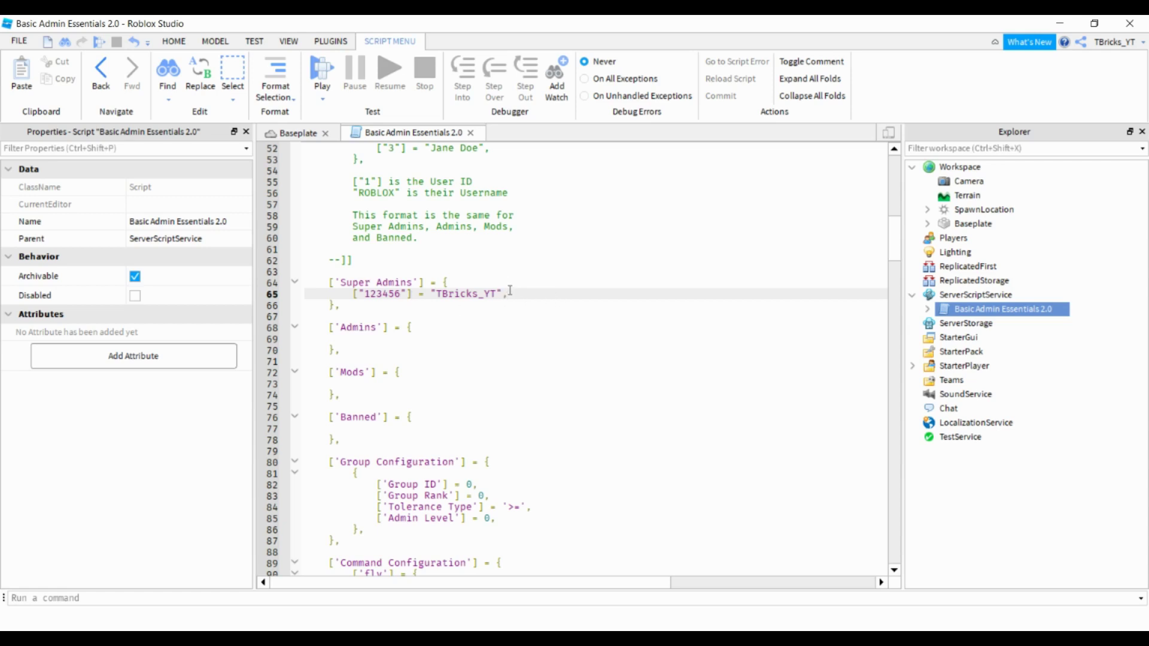
scroll(510, 291, "down", 4)
Look over the Group Configuration table and pick out its Group ID value 123456.
scroll(414, 265, "up", 2)
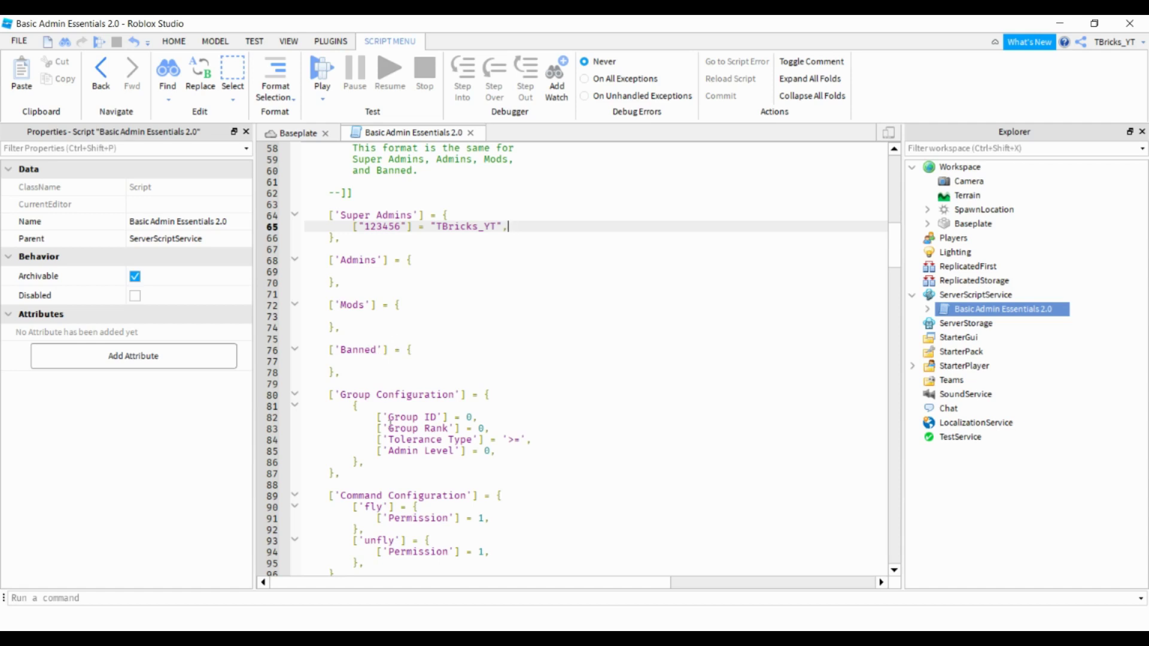
scroll(383, 299, "down", 3)
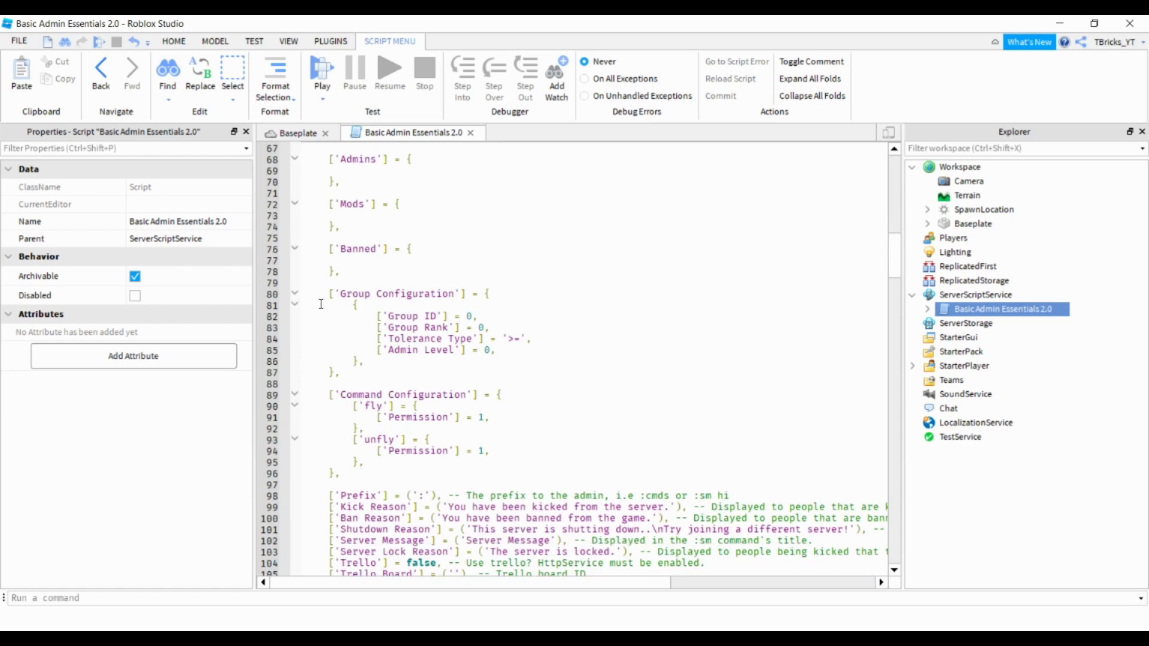
left_click_drag(328, 294, 354, 372)
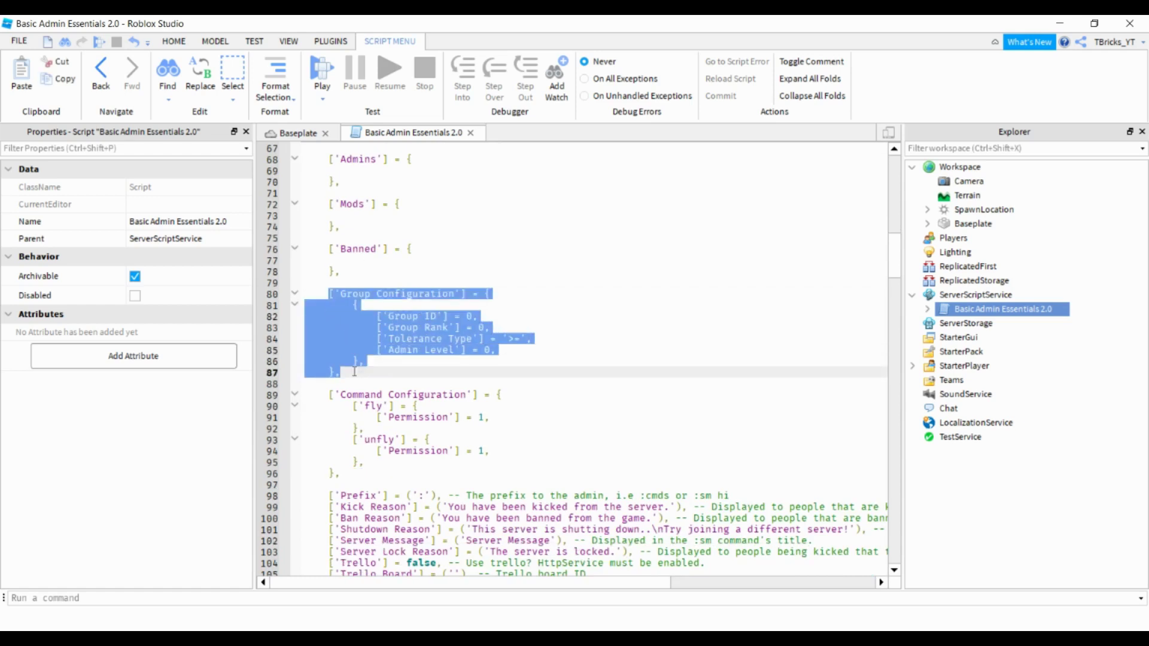
left_click(354, 372)
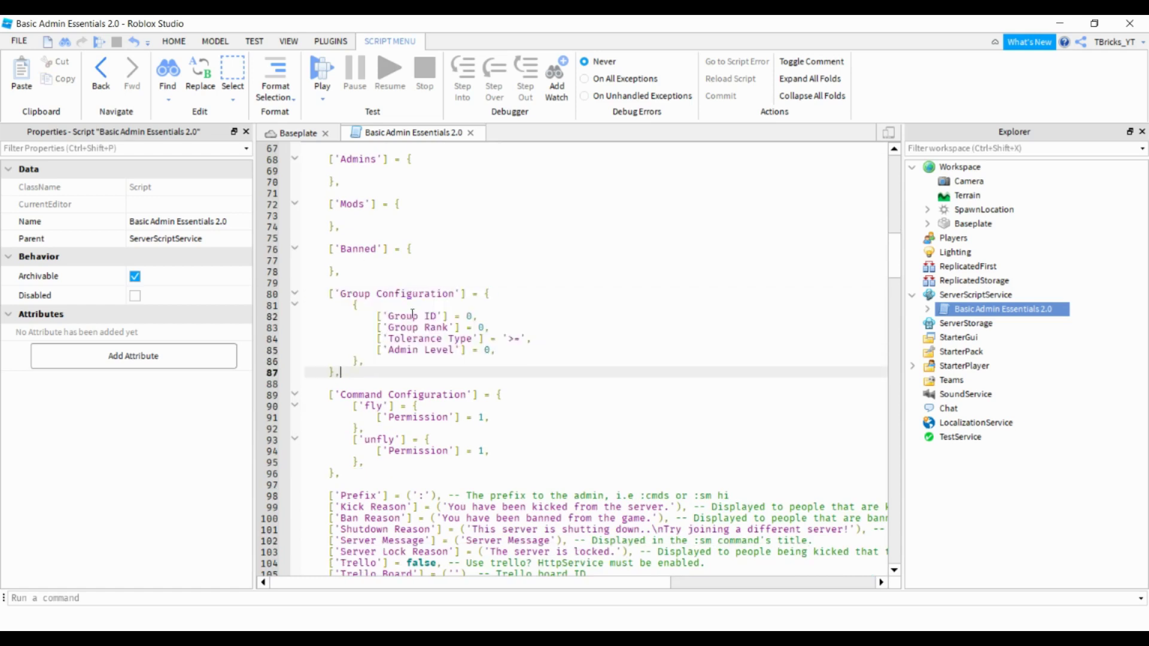
double_click(470, 316)
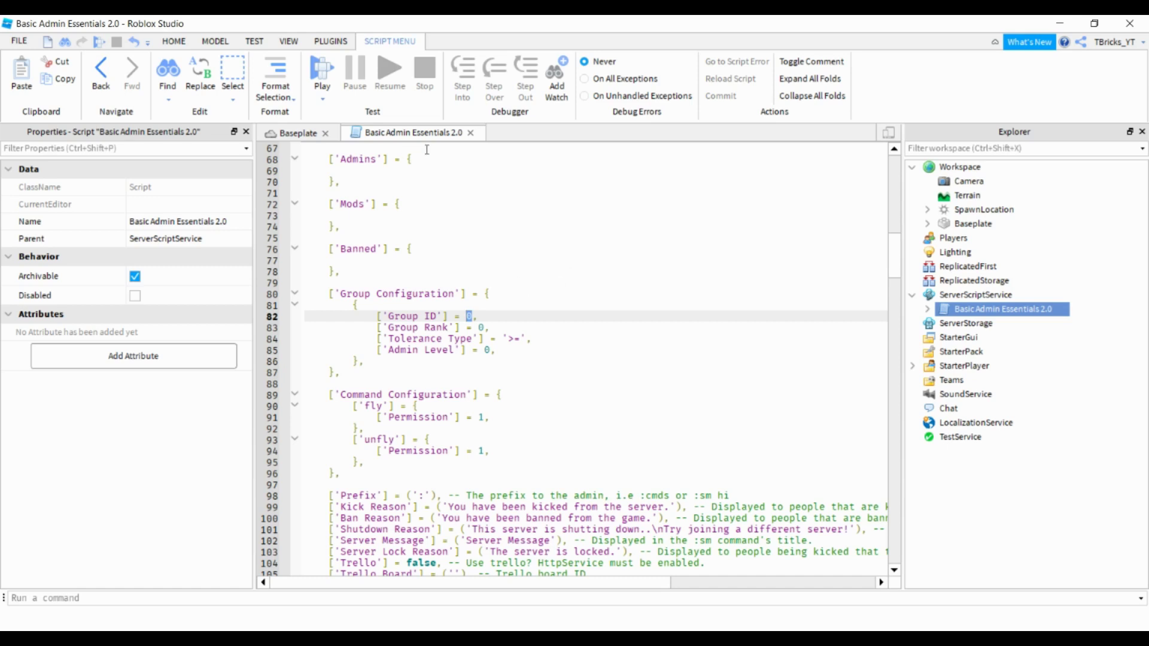
left_click(422, 248)
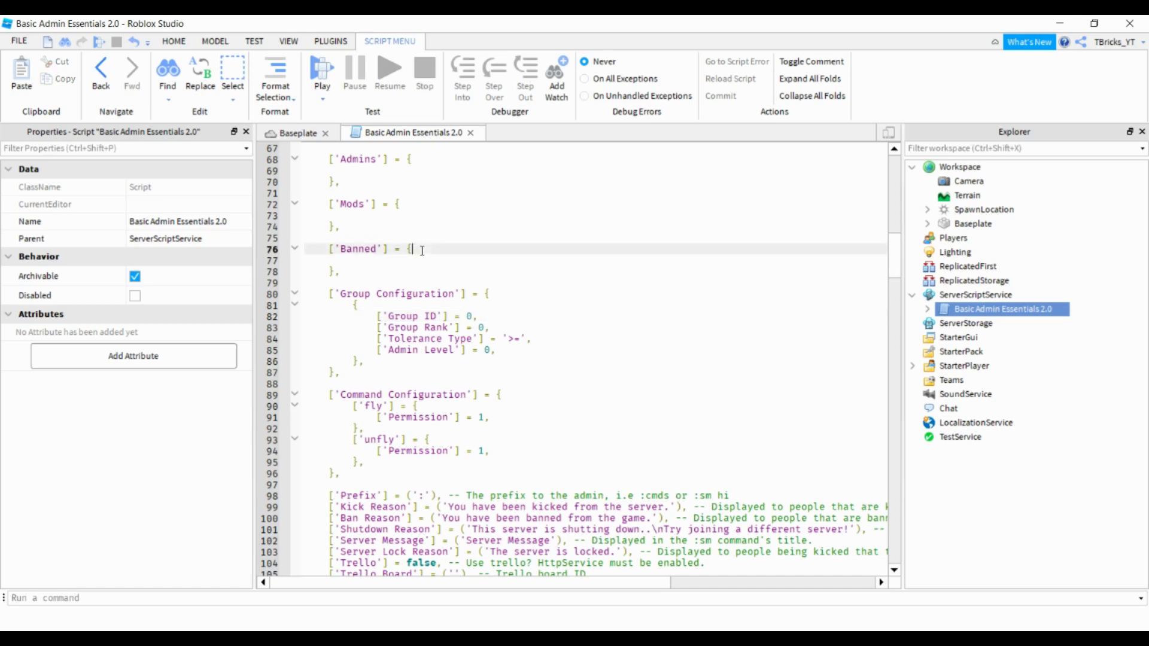
left_click(472, 316)
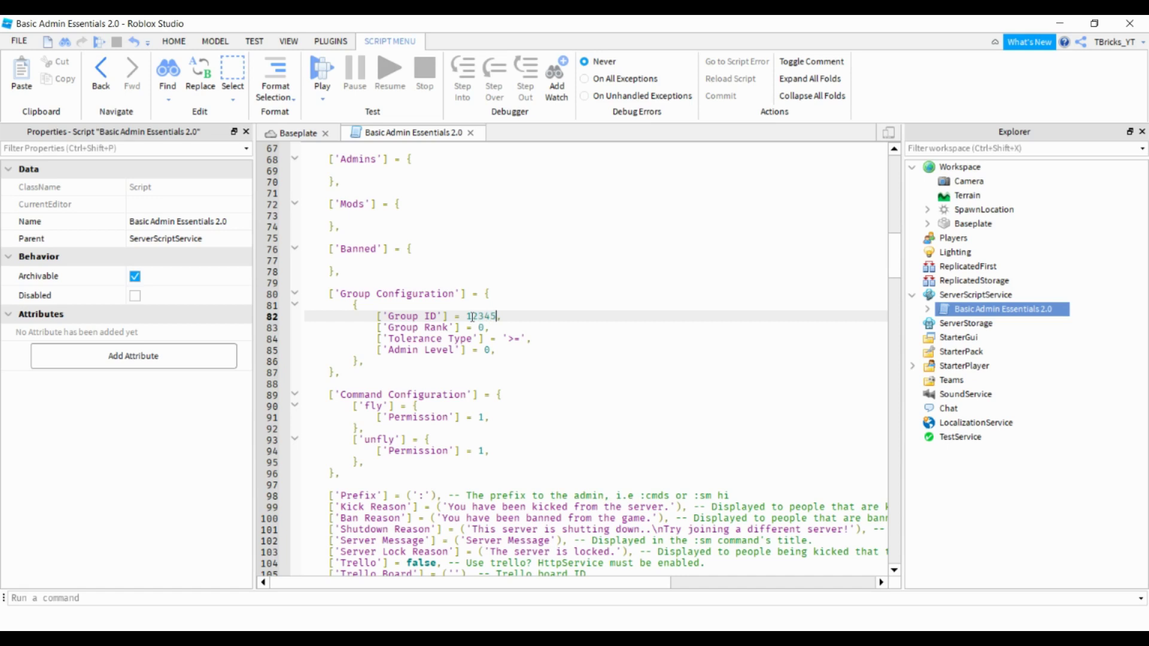
Set the group entry's Group Rank to 255 and Admin Level to 4.
double_click(482, 326)
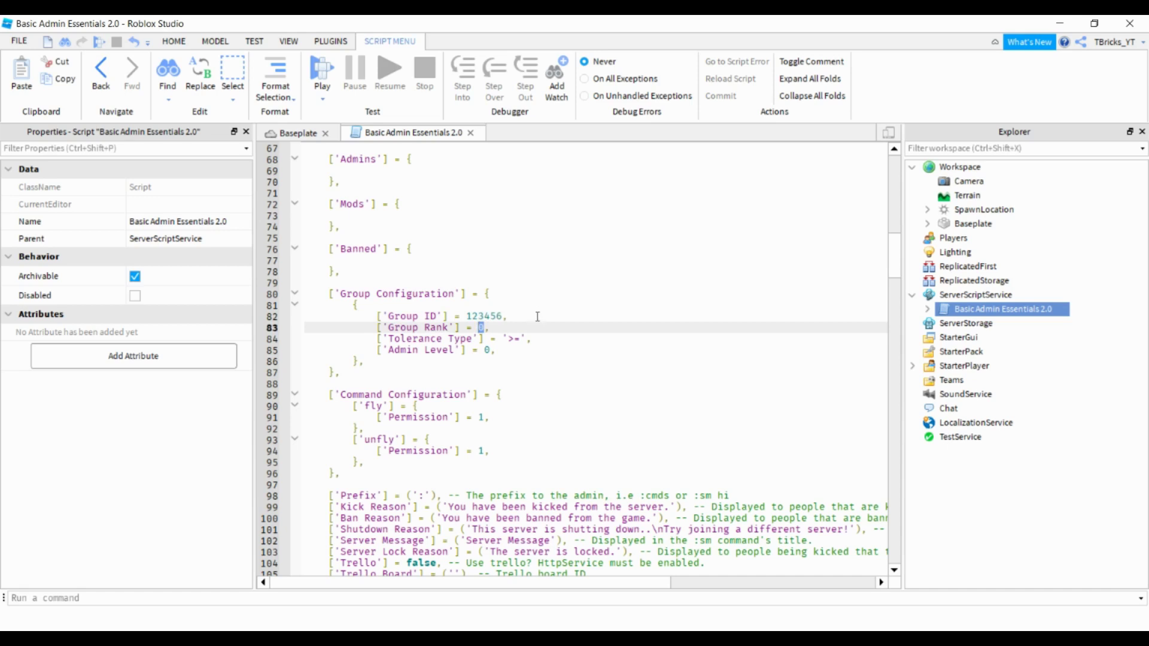
type("255")
left_click(491, 349)
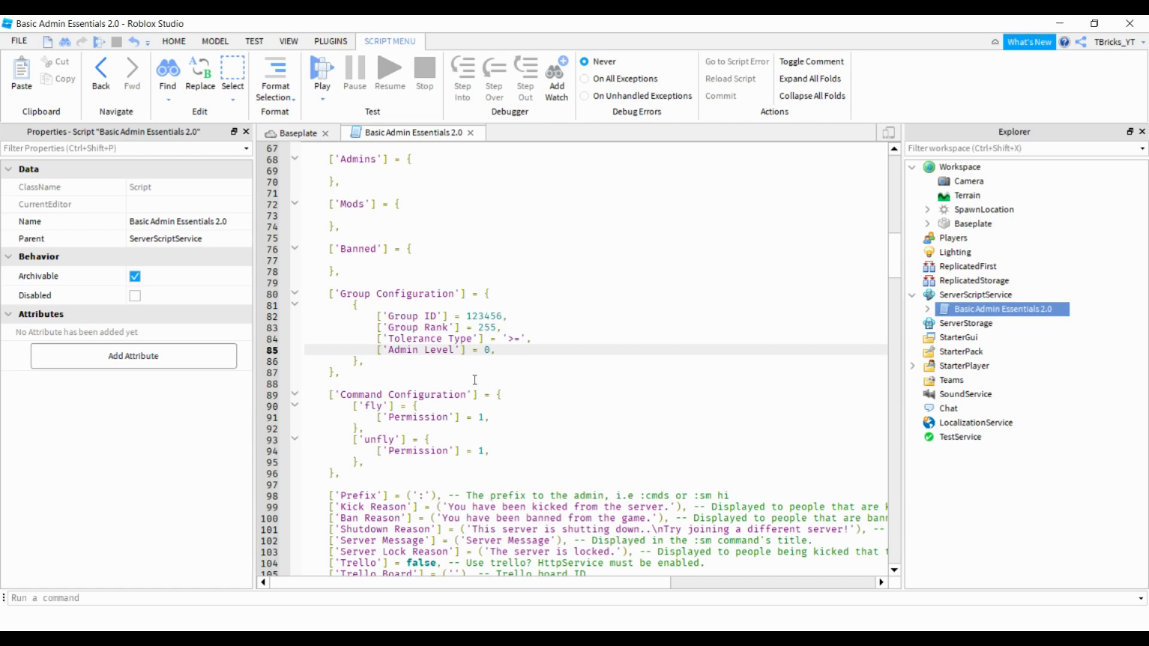
key("BackSpace")
type("4")
scroll(475, 380, "up", 2)
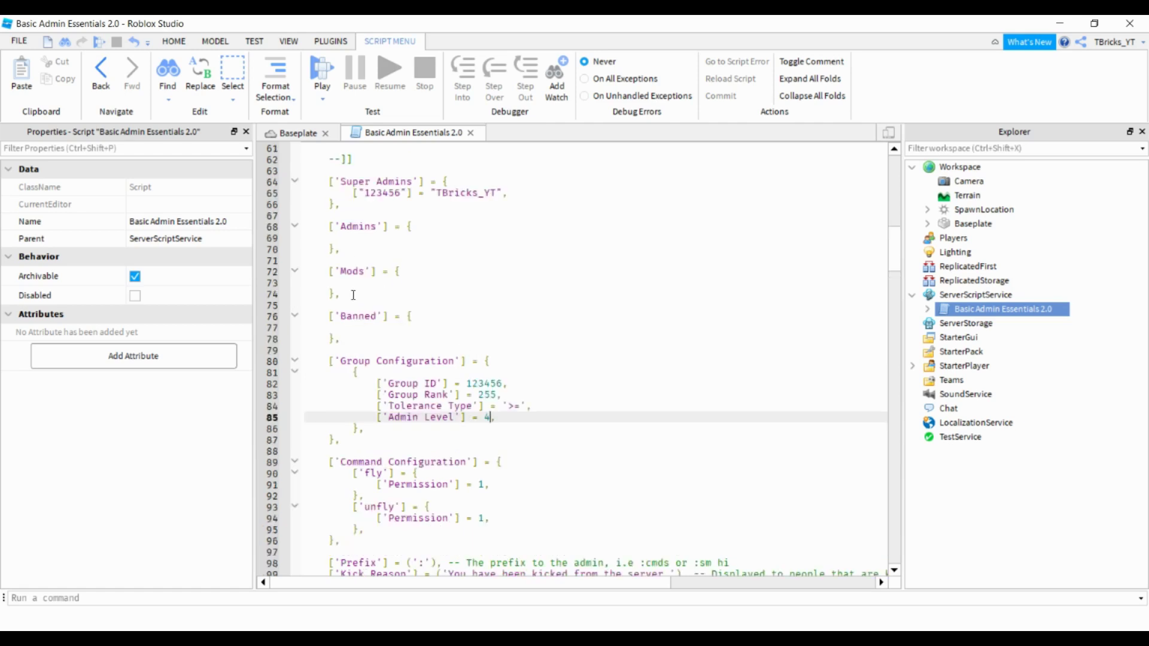
scroll(434, 334, "up", 1)
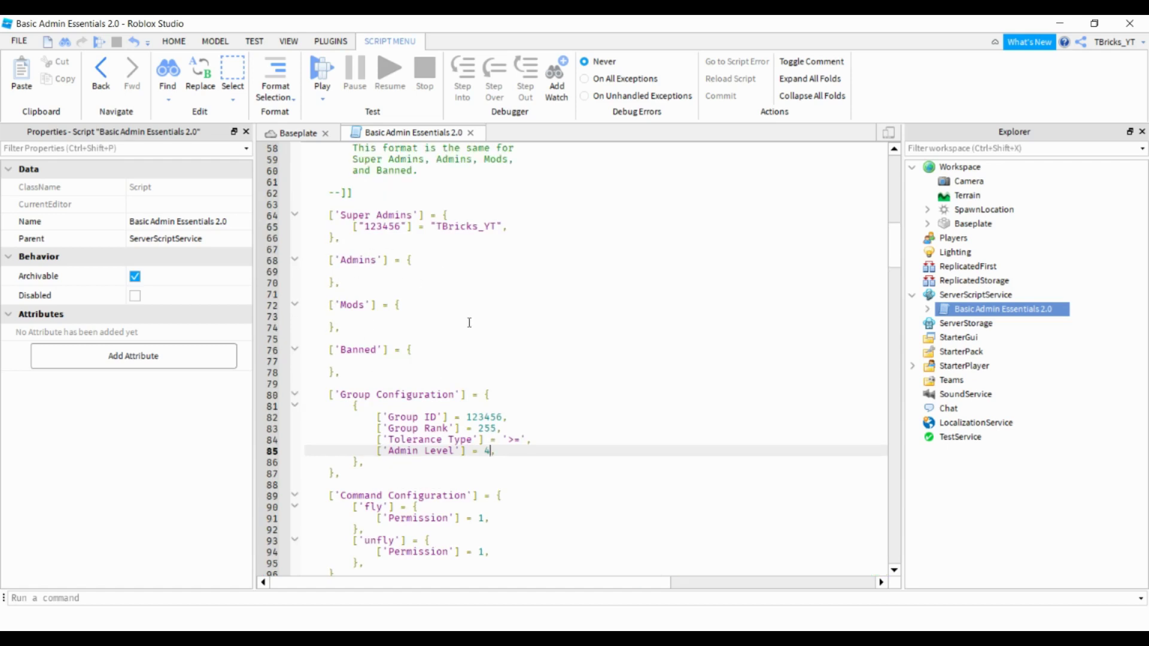
scroll(564, 506, "down", 3)
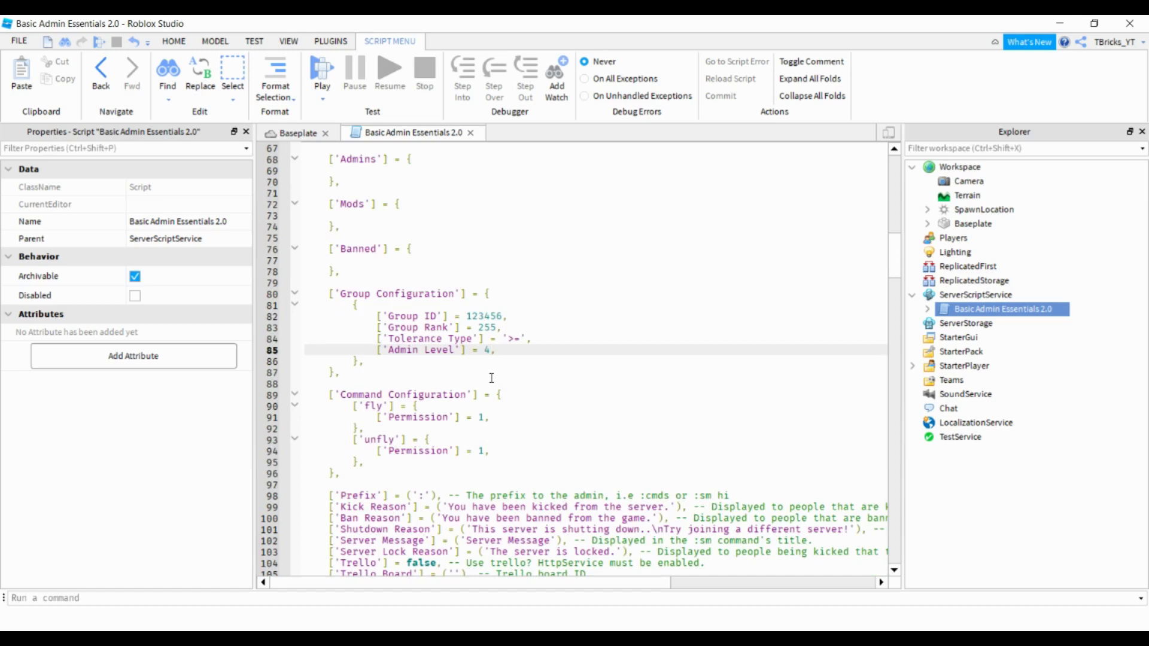
key("BackSpace")
Paste a duplicate of the group entry block on a new line below it.
left_click(368, 367)
left_click_drag(362, 363, 353, 305)
key("ctrl+c")
left_click(365, 363)
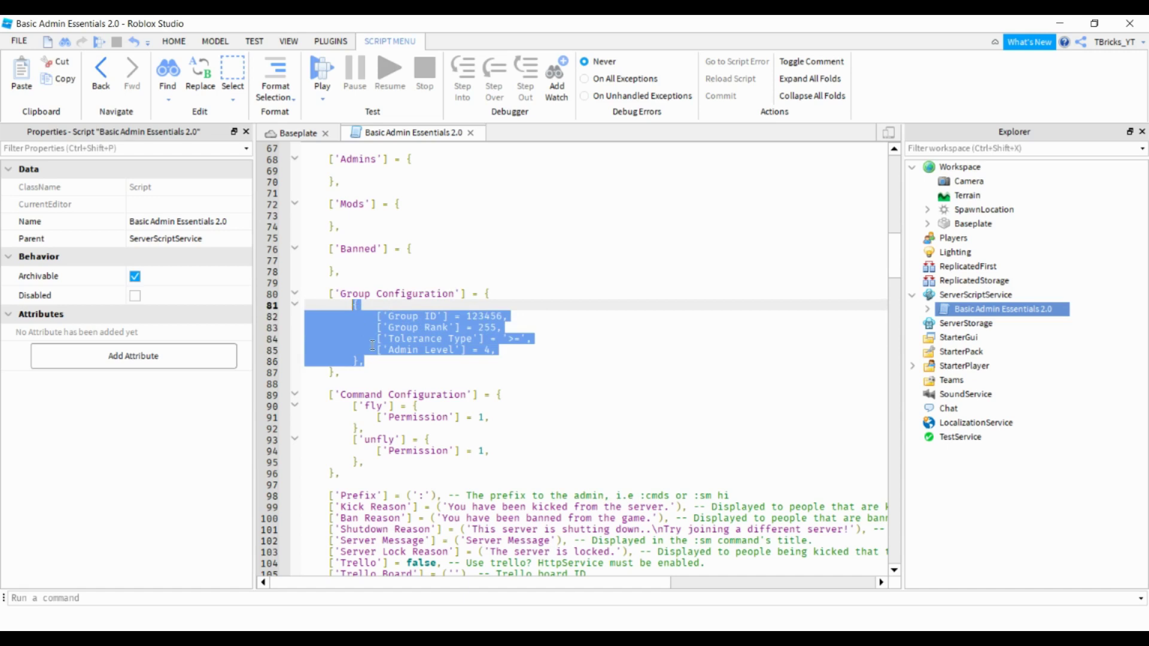
left_click(374, 365)
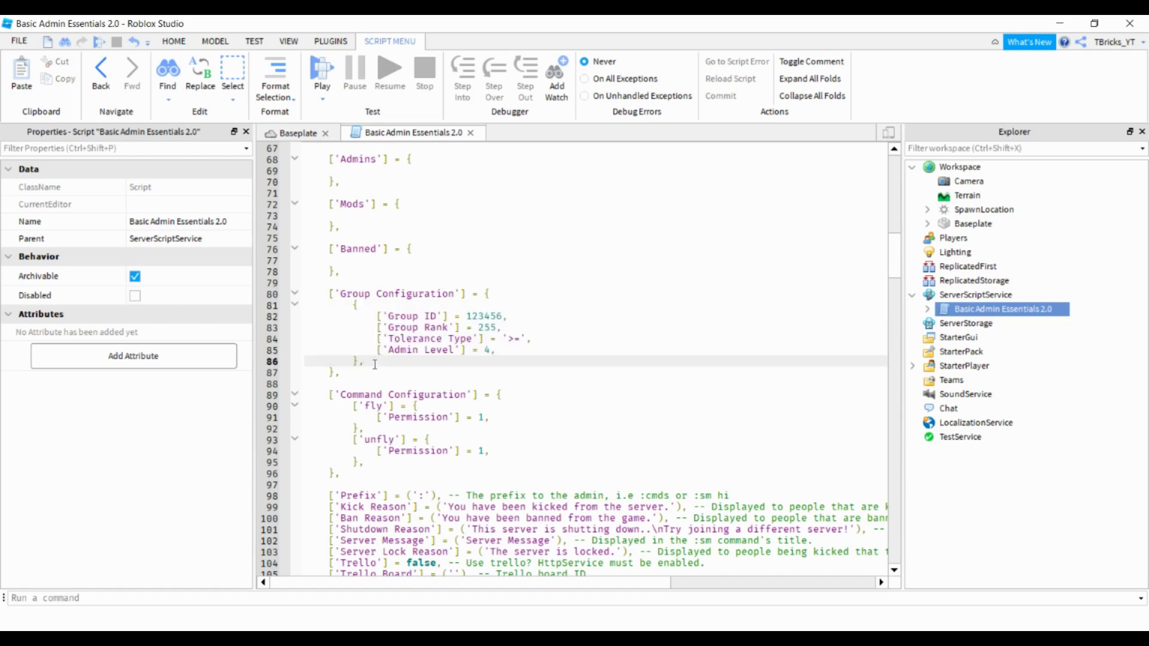
key("Return")
key("ctrl+v")
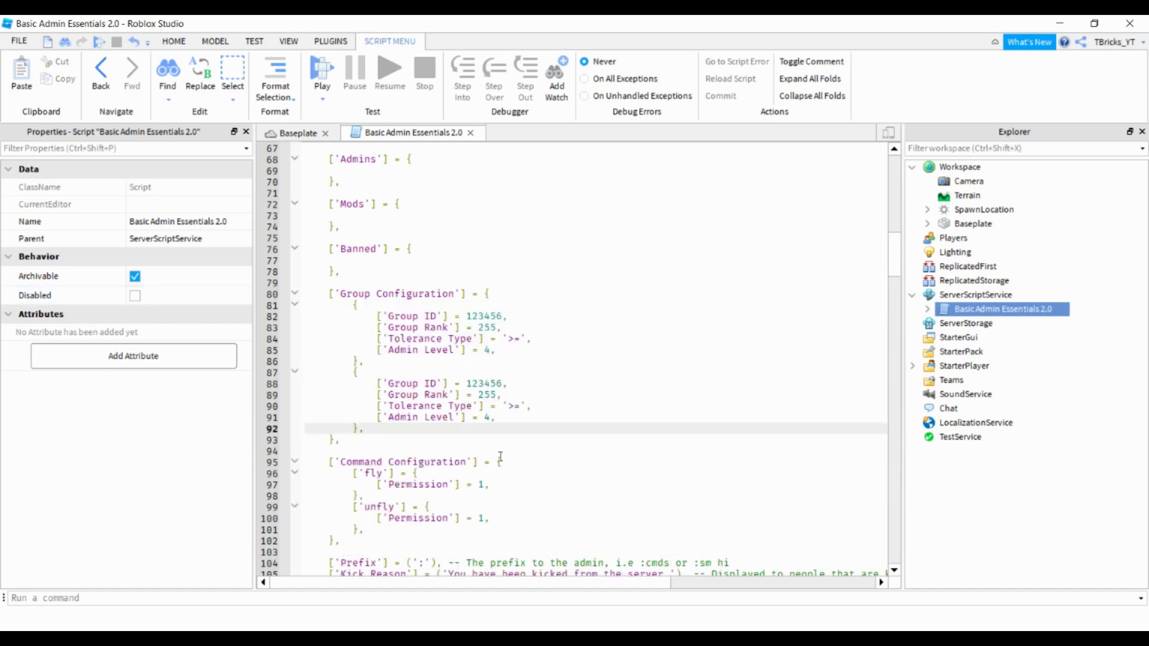
scroll(444, 428, "down", 4)
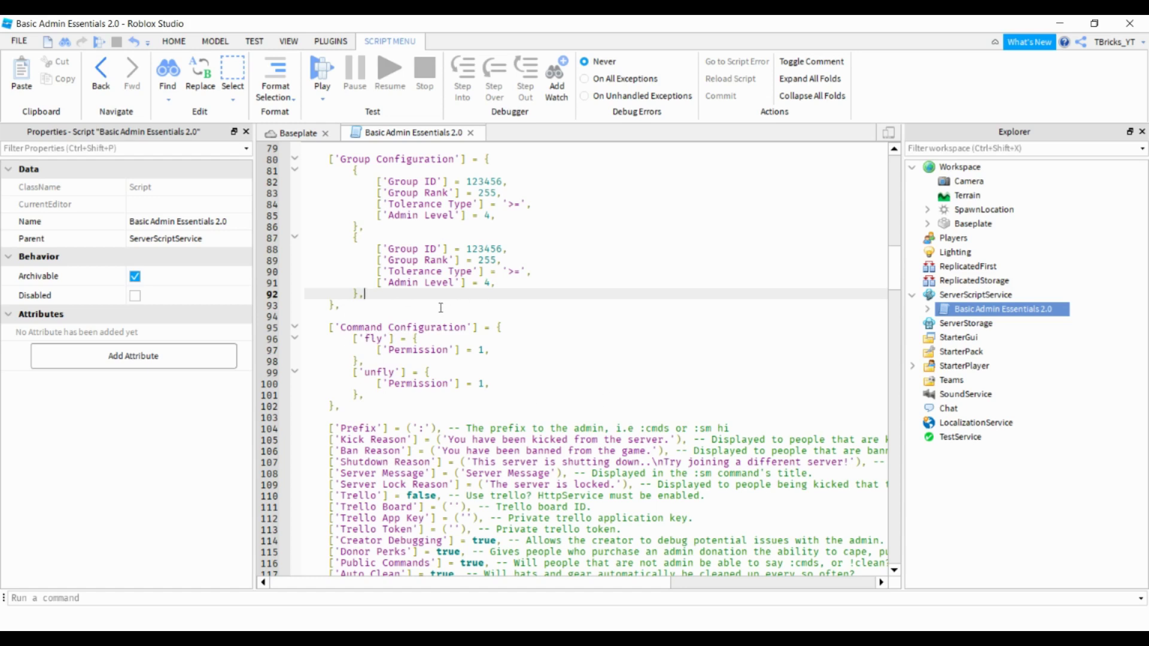
left_click_drag(364, 338, 381, 338)
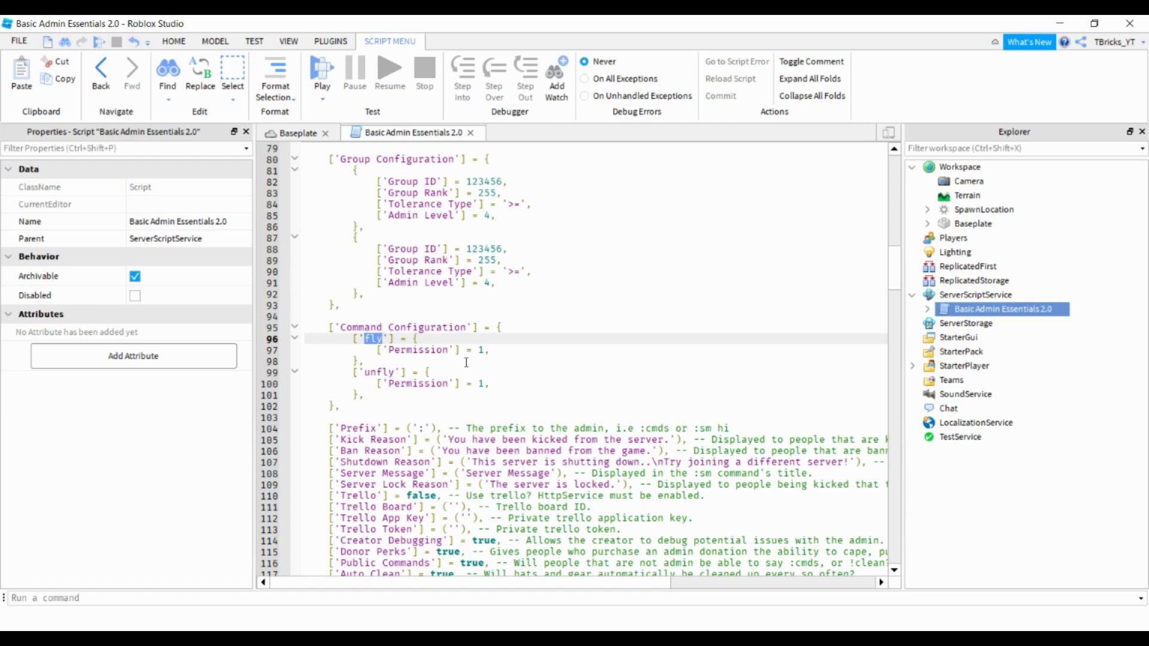
left_click(484, 348)
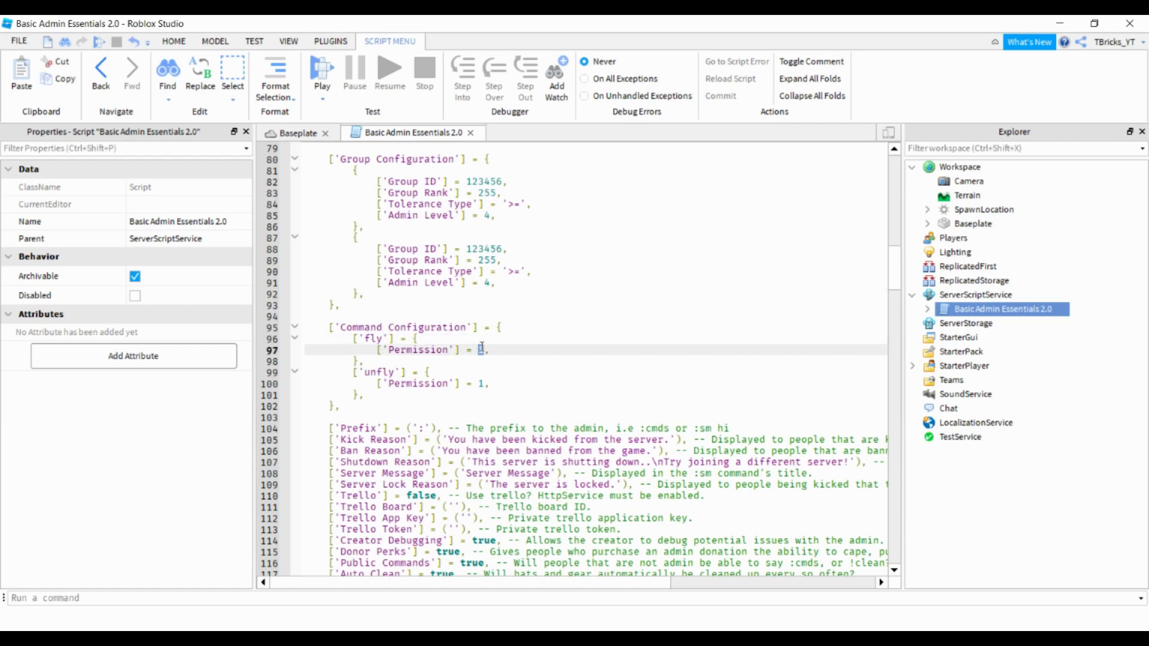
left_click_drag(484, 348, 477, 347)
left_click(479, 347)
type("3")
double_click(484, 383)
type("3")
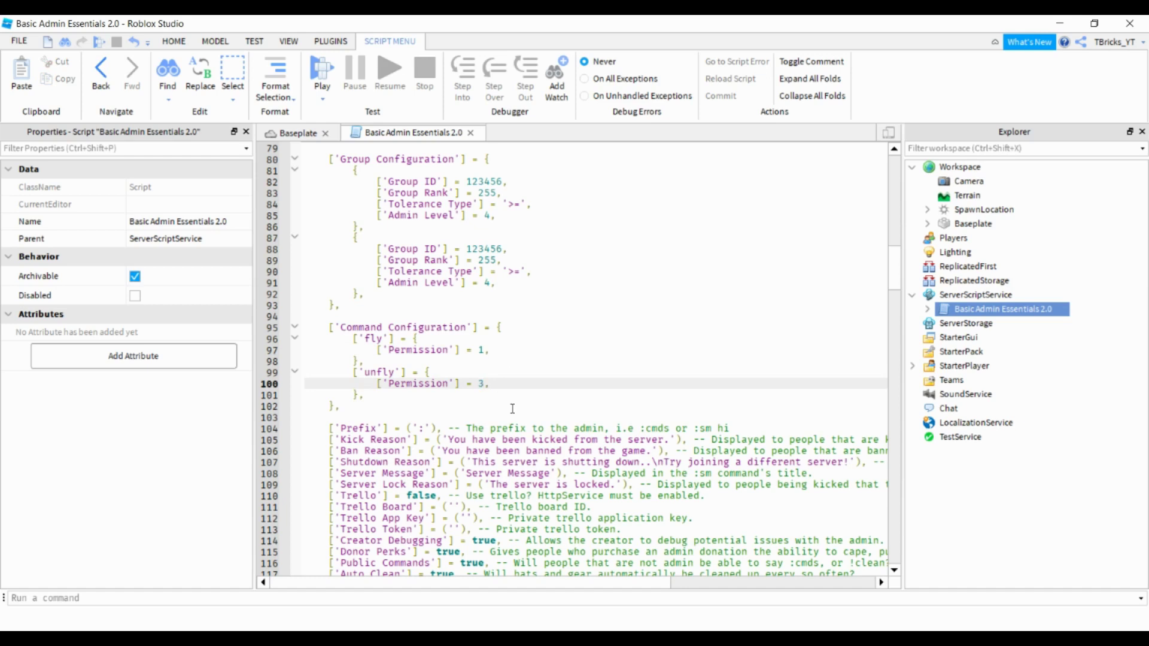
scroll(485, 379, "down", 2)
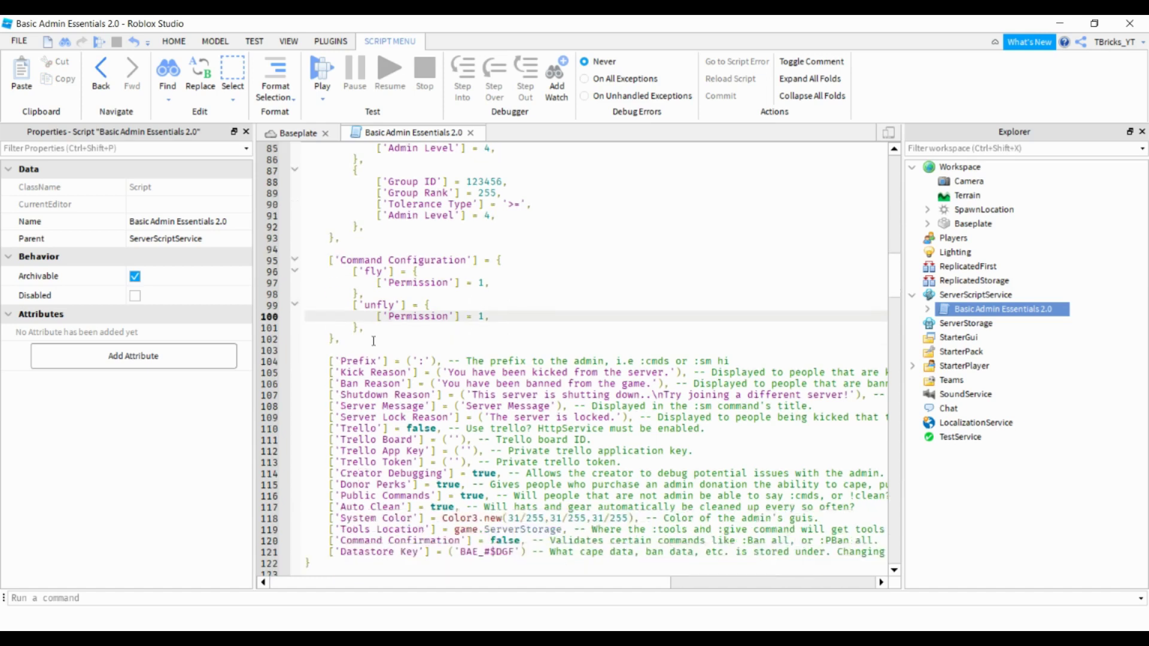
scroll(513, 359, "down", 1)
scroll(512, 359, "down", 1)
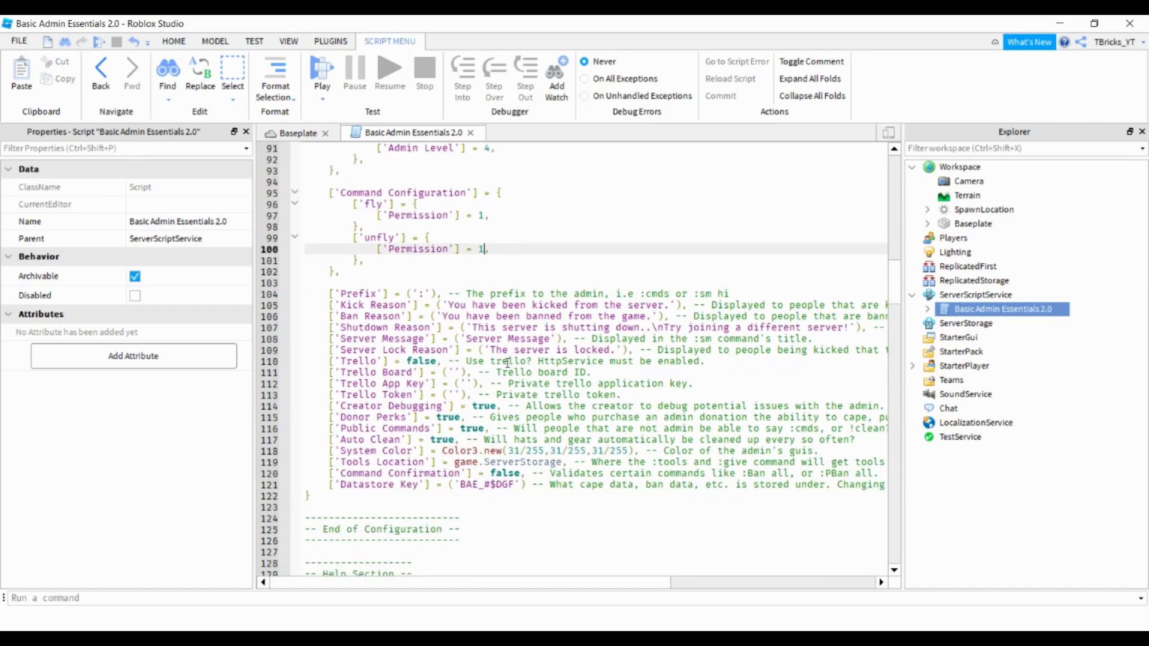
left_click_drag(329, 293, 453, 294)
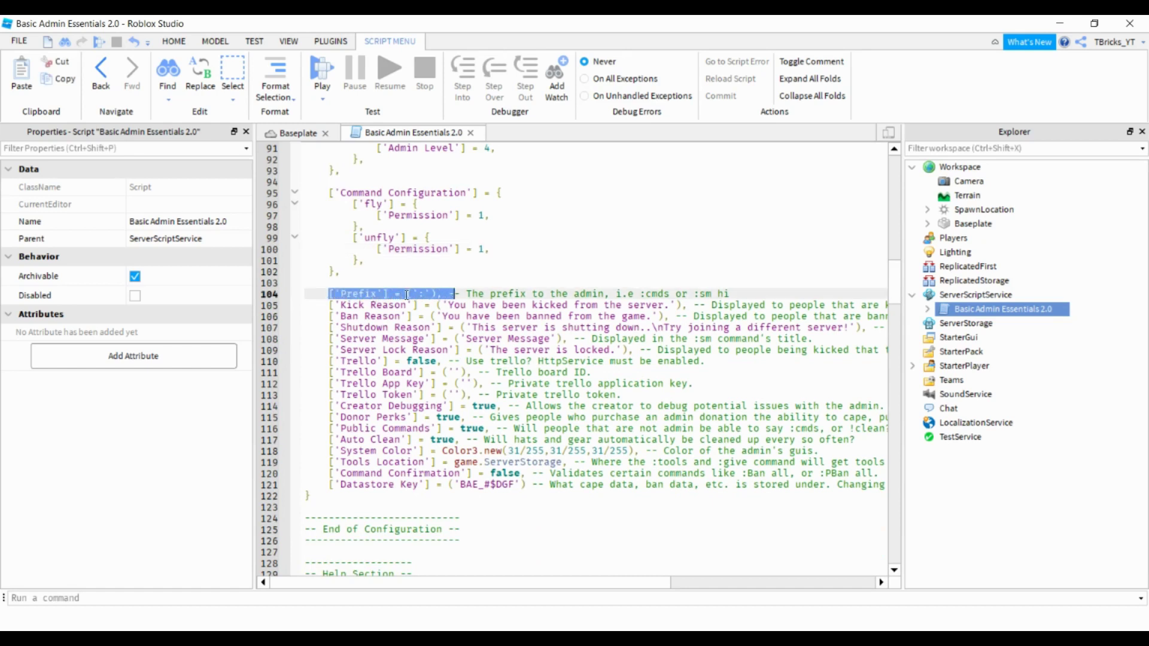
left_click(424, 292)
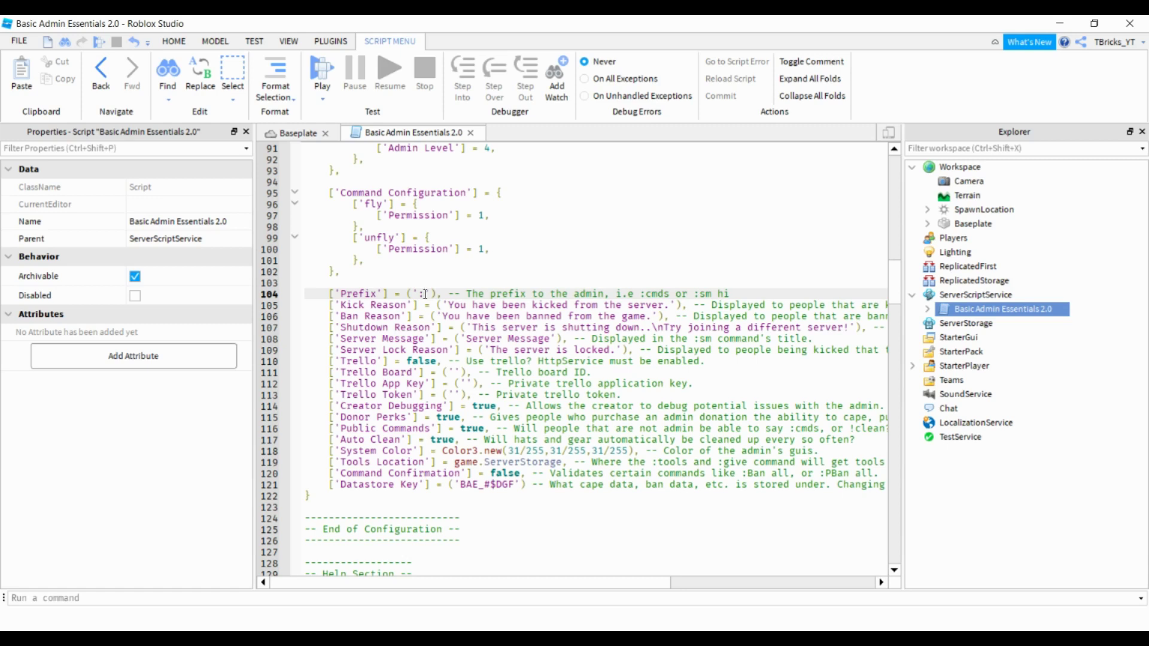
key("BackSpace")
type(";")
key("BackSpace")
type(":")
scroll(561, 259, "up", 20)
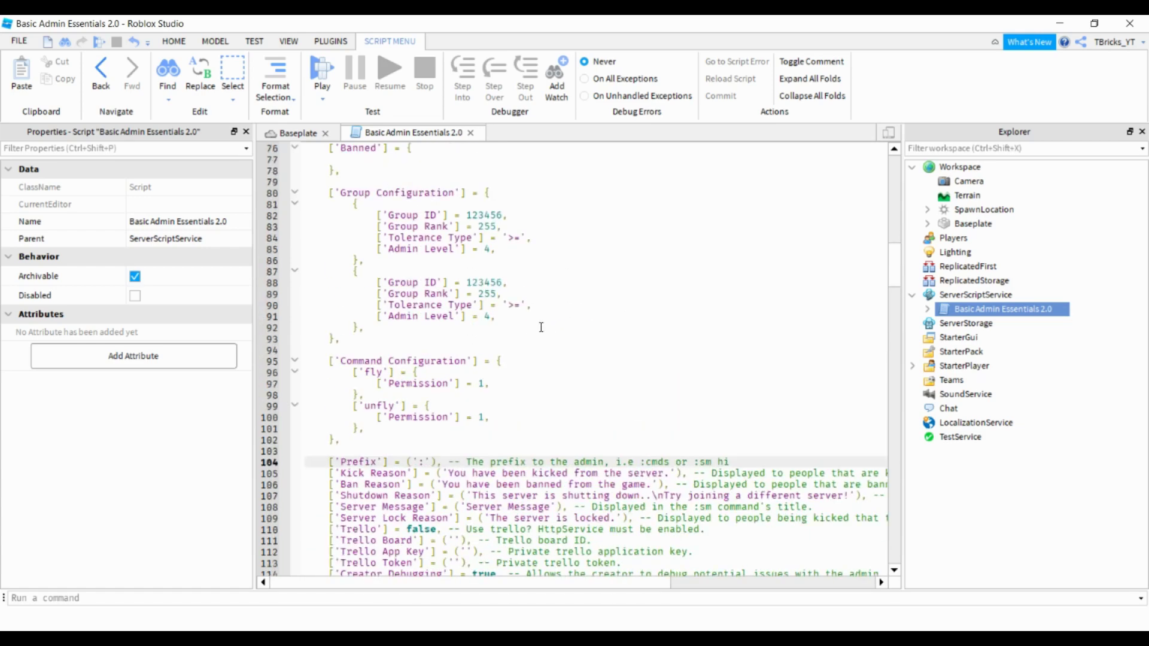
scroll(475, 275, "up", 9)
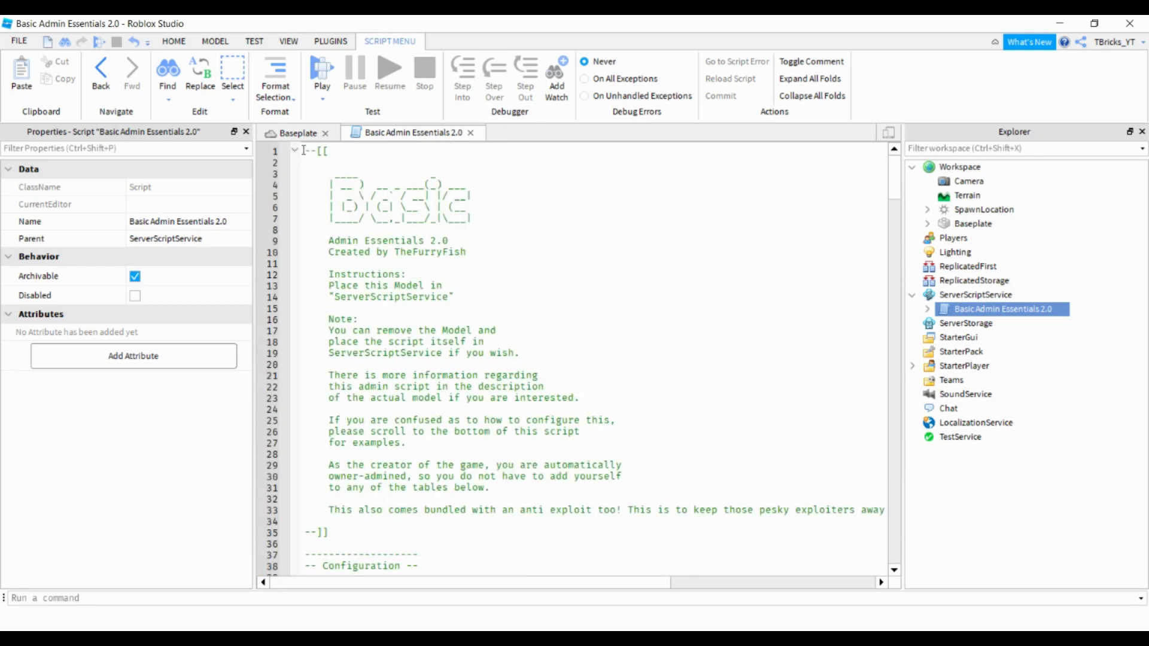
Delete the introductory comment block and retype a '--fly me' line at the top.
left_click_drag(306, 152, 328, 536)
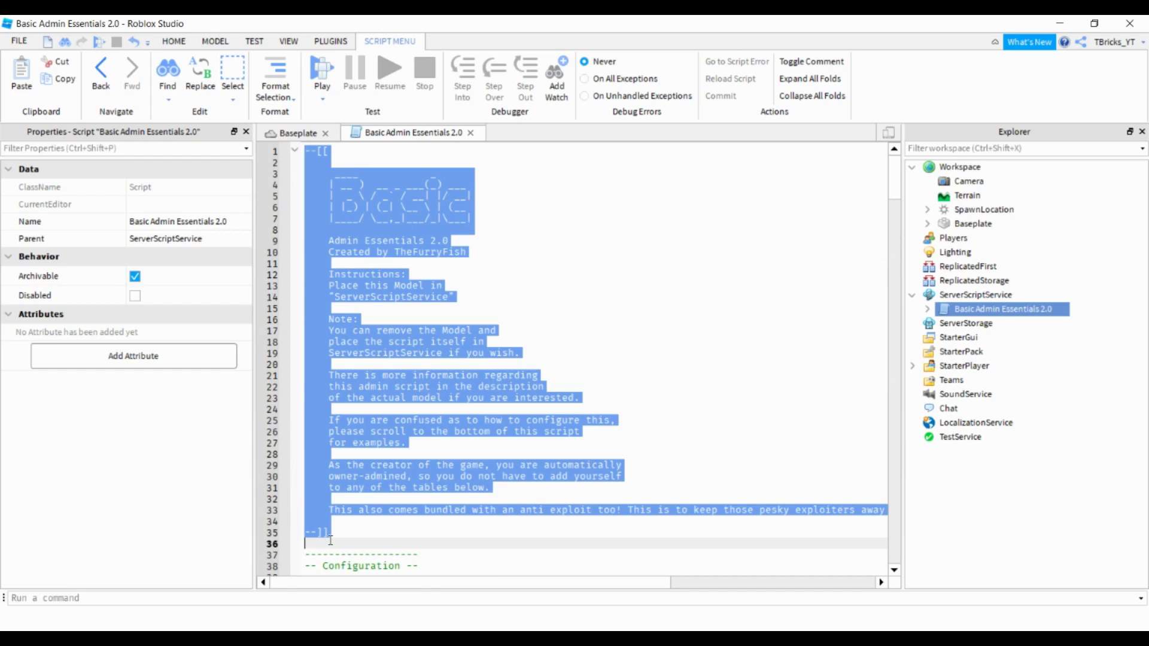
key("BackSpace")
key("Return")
key("Return")
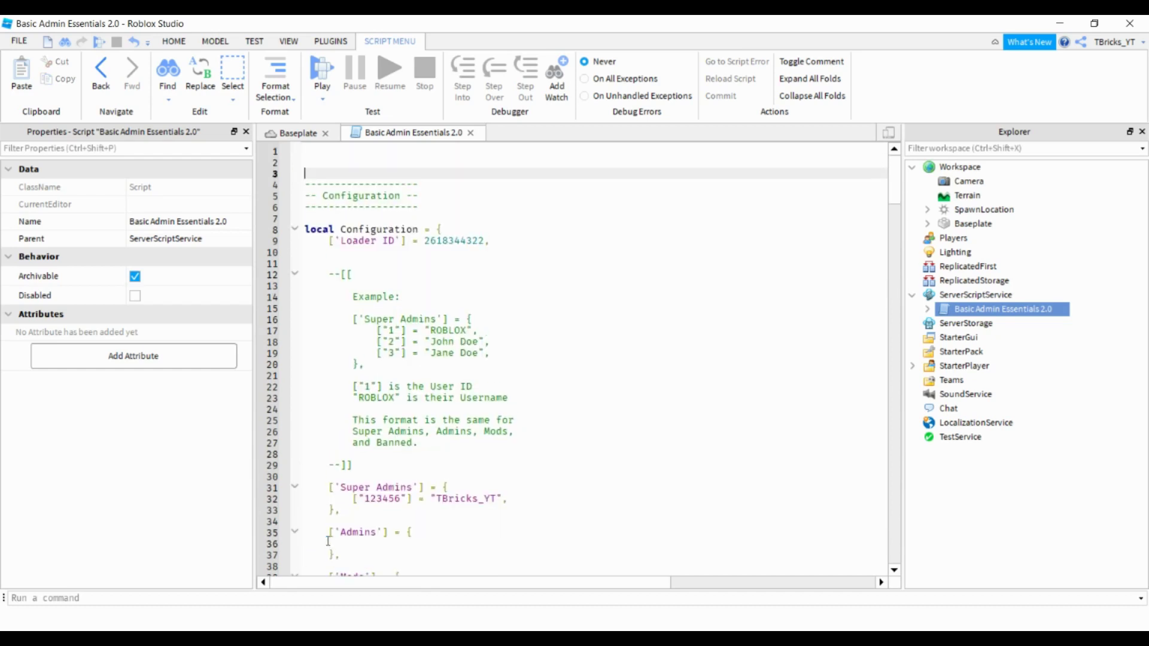
left_click(440, 148)
type(":")
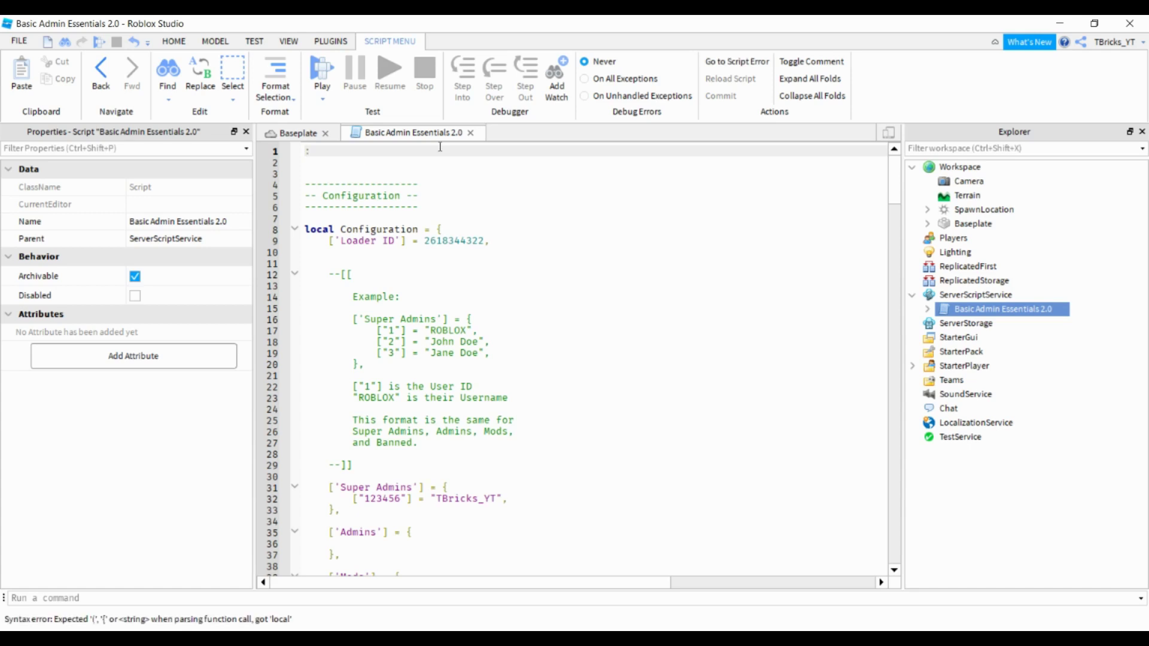
type("-- ")
type("fly me")
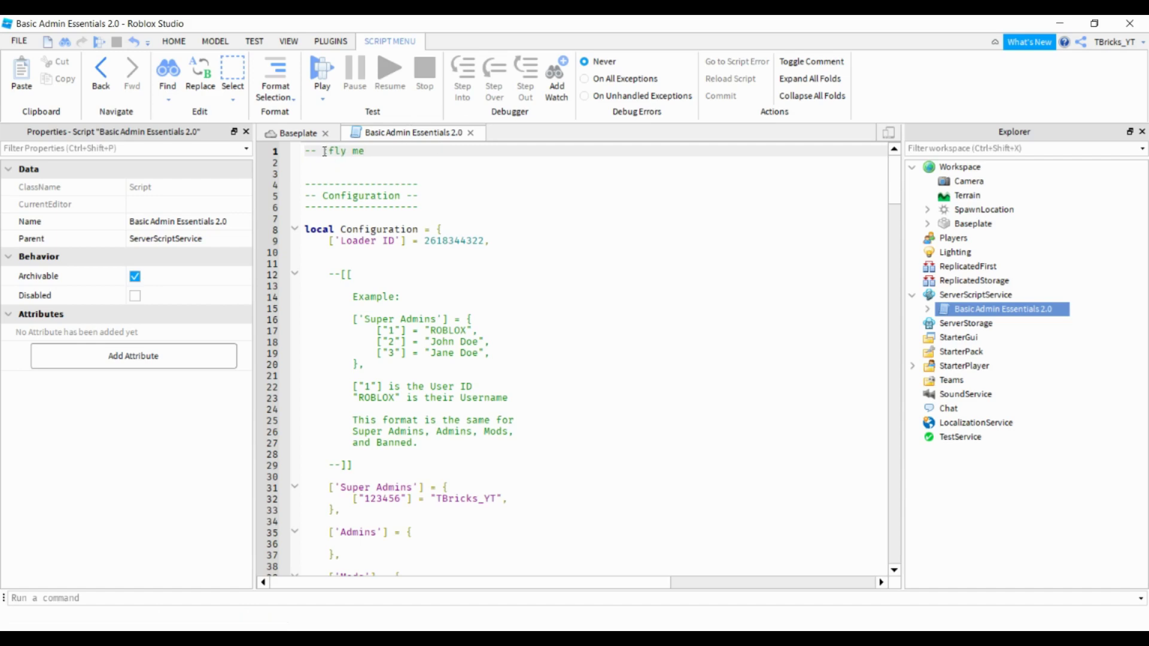
left_click_drag(323, 152, 328, 151)
left_click(329, 151)
Remove the fly me comment and the blank lines beneath it from line 1.
scroll(552, 261, "down", 8)
scroll(552, 262, "down", 12)
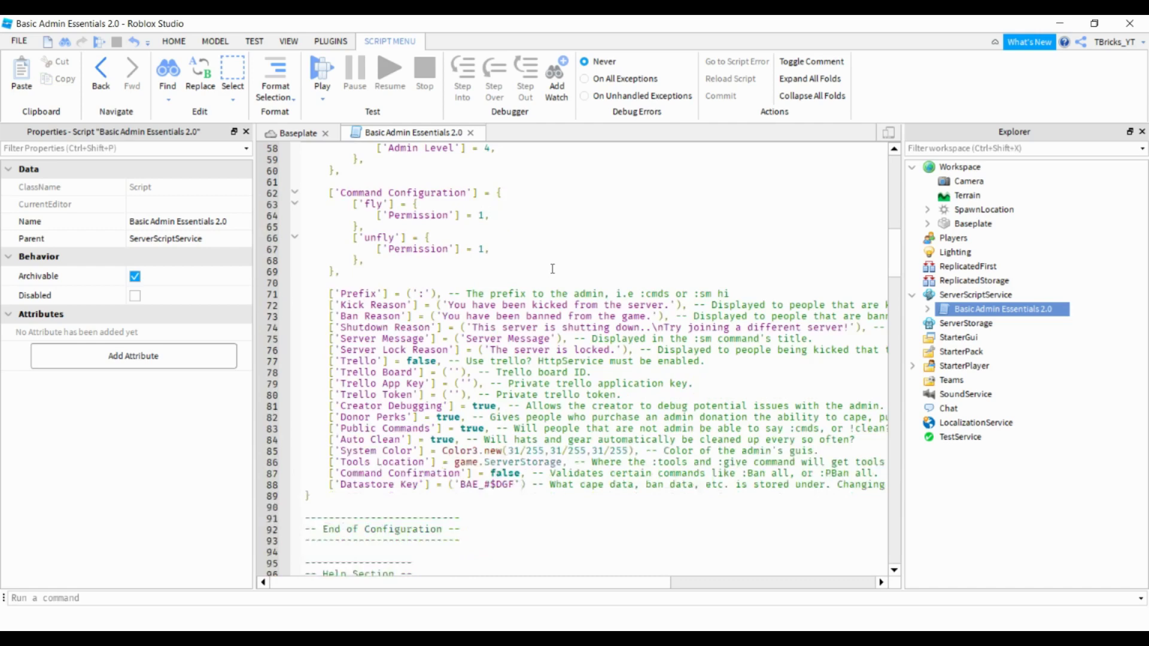
scroll(491, 229, "up", 8)
scroll(491, 229, "up", 12)
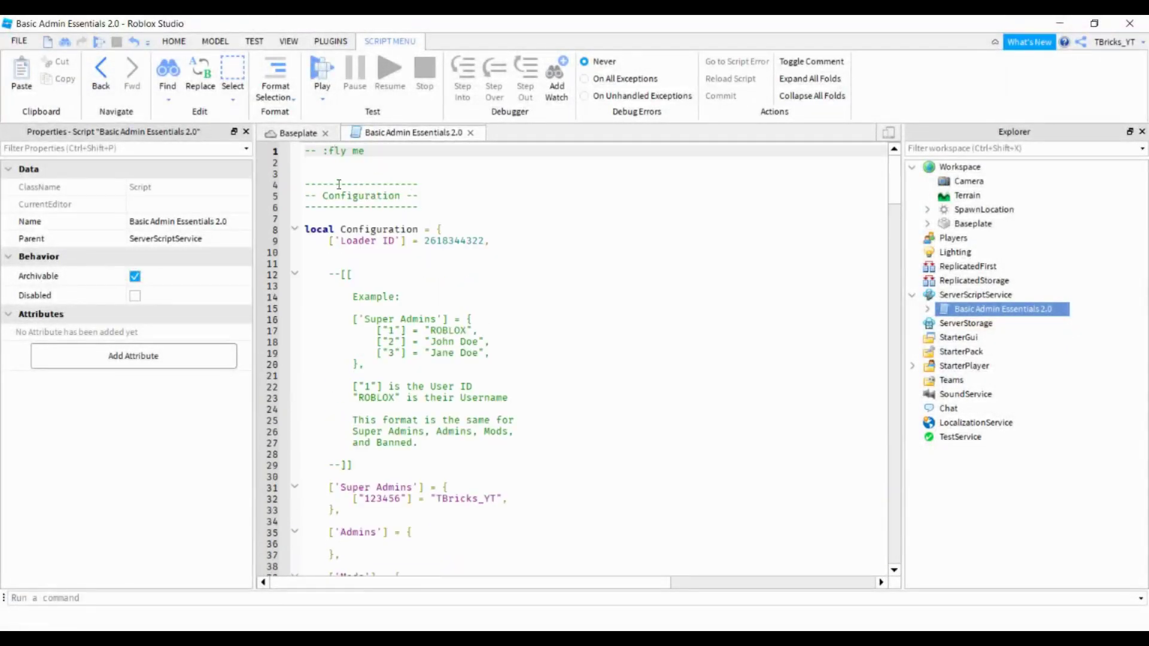
left_click_drag(346, 153, 352, 151)
left_click_drag(303, 187, 306, 150)
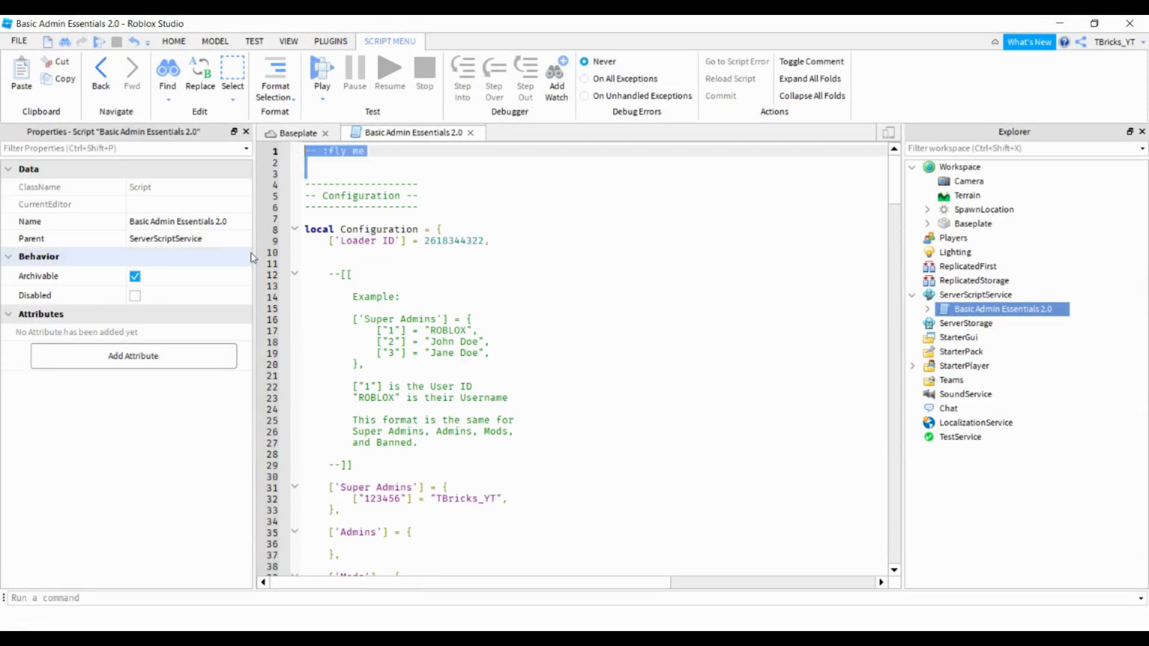
key("BackSpace")
scroll(432, 277, "down", 20)
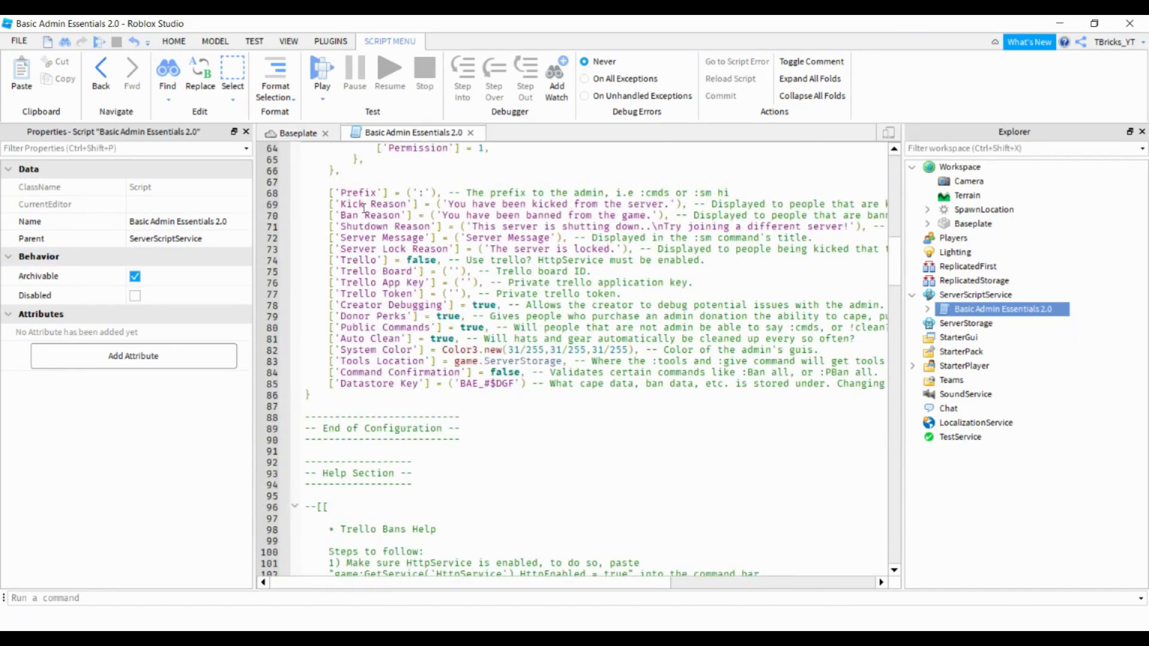
Replace the 'Server Message' value on line 72 with 'T Bricks Message'.
scroll(535, 209, "up", 4)
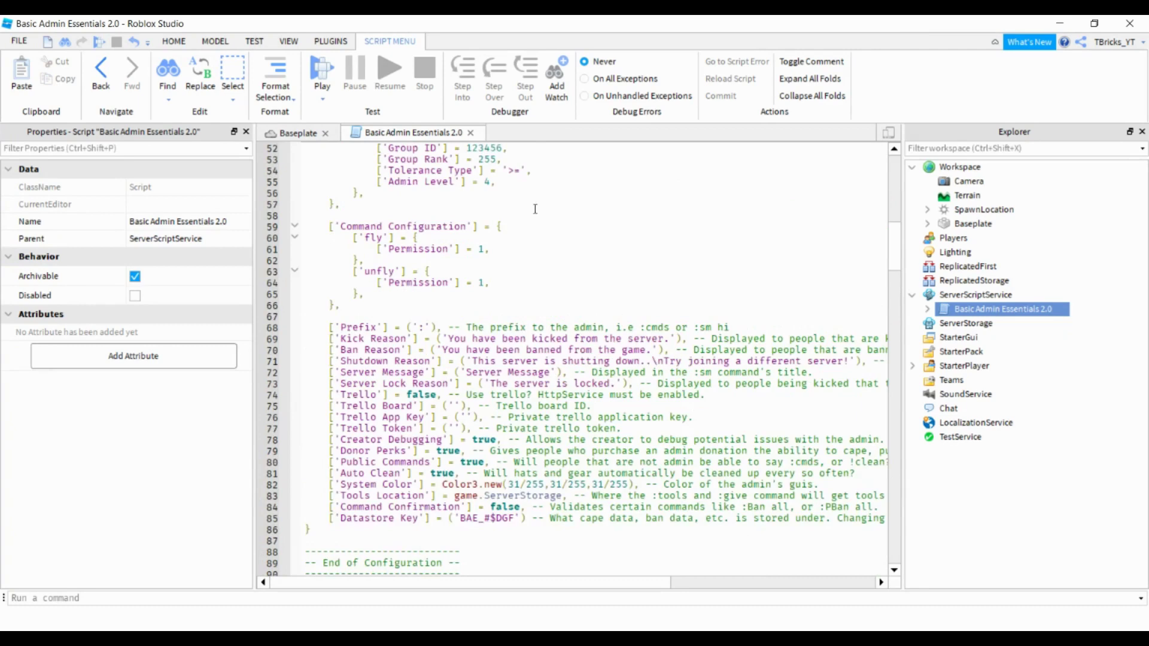
scroll(546, 332, "down", 12)
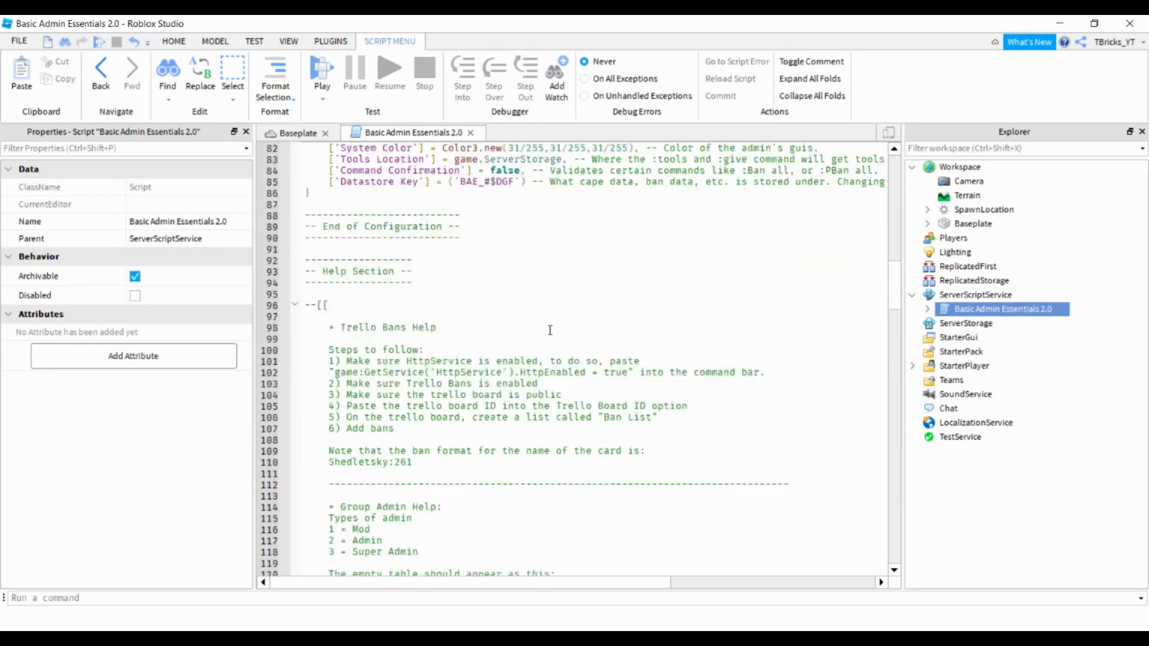
scroll(549, 329, "up", 10)
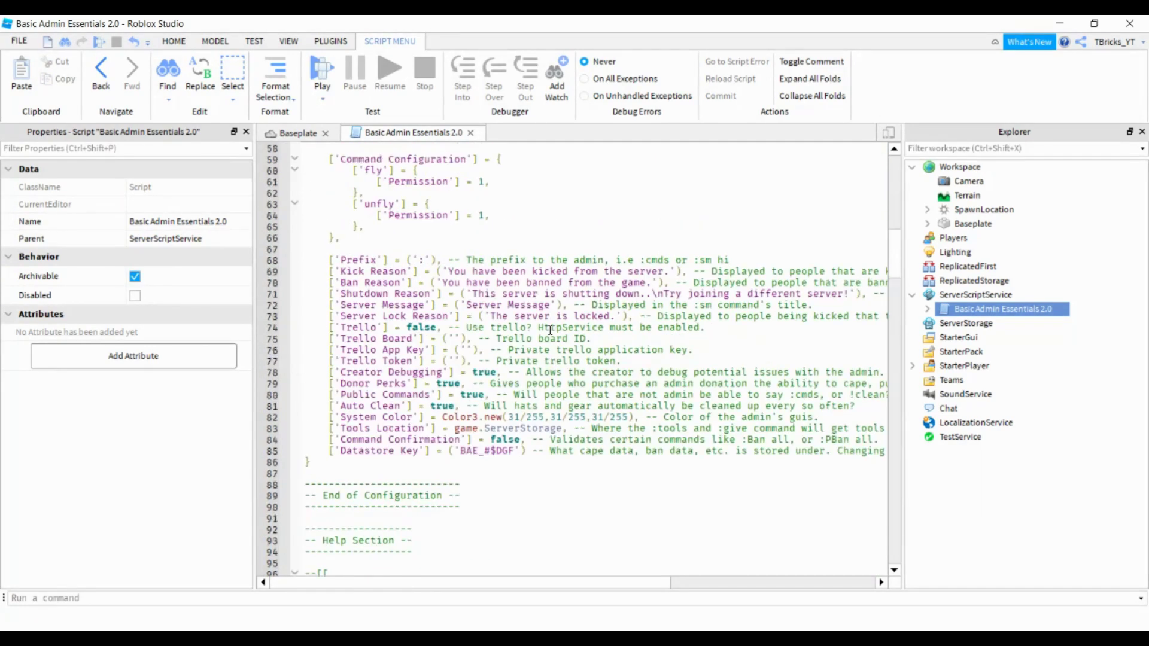
left_click_drag(446, 271, 670, 269)
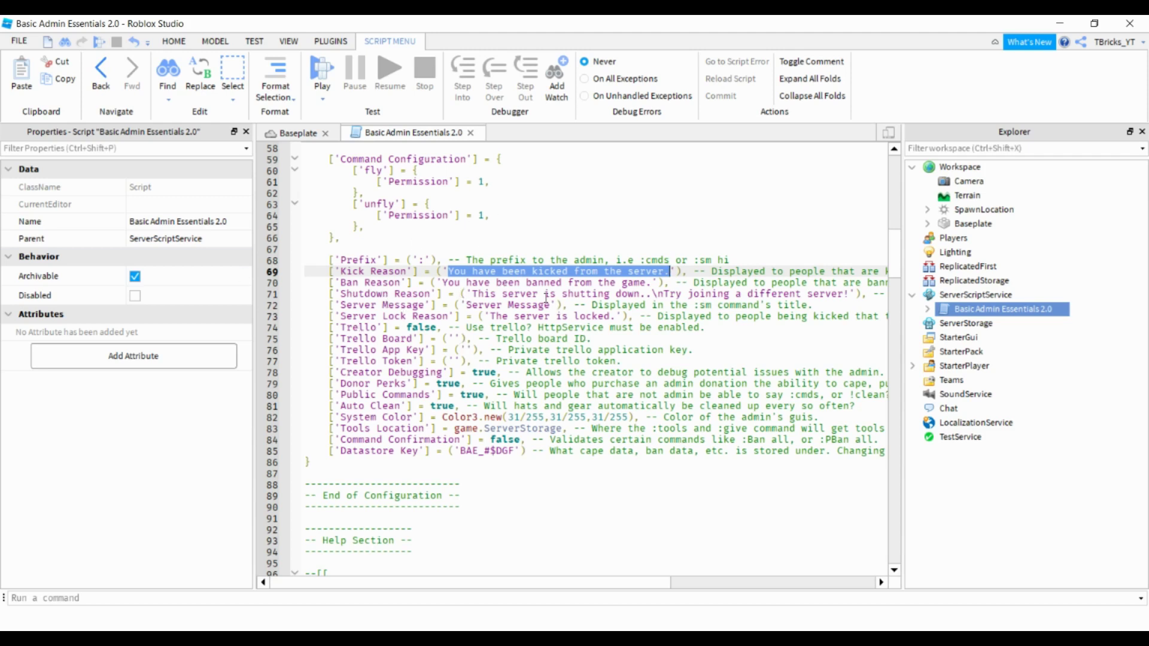
left_click_drag(467, 305, 549, 304)
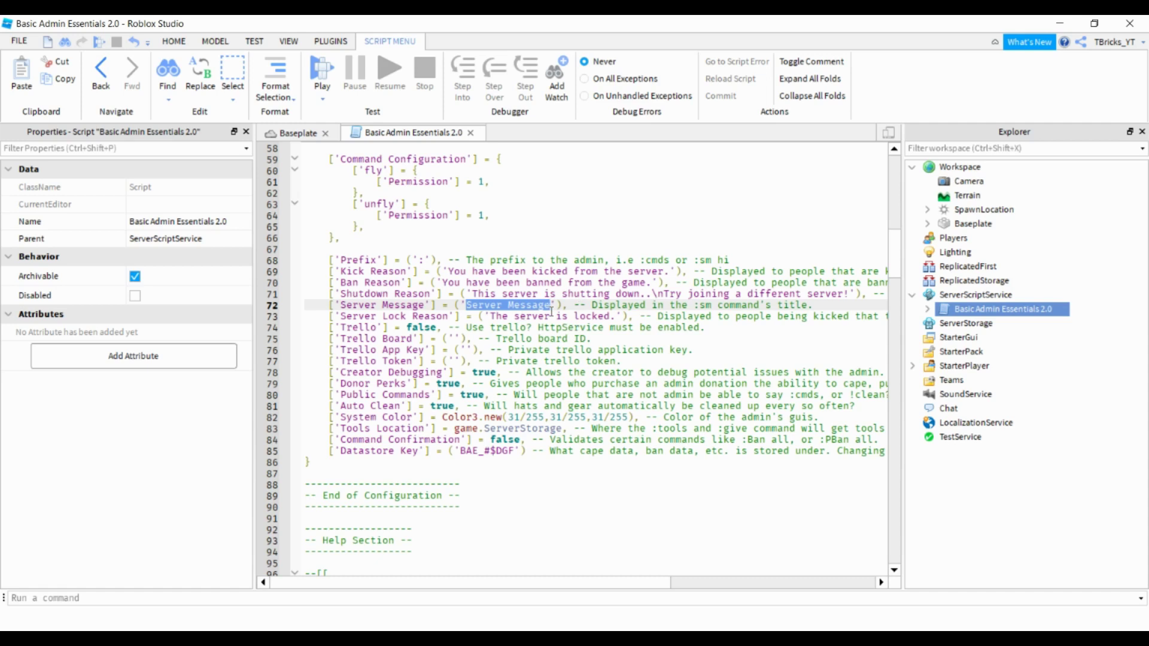
type("T Bricks Me")
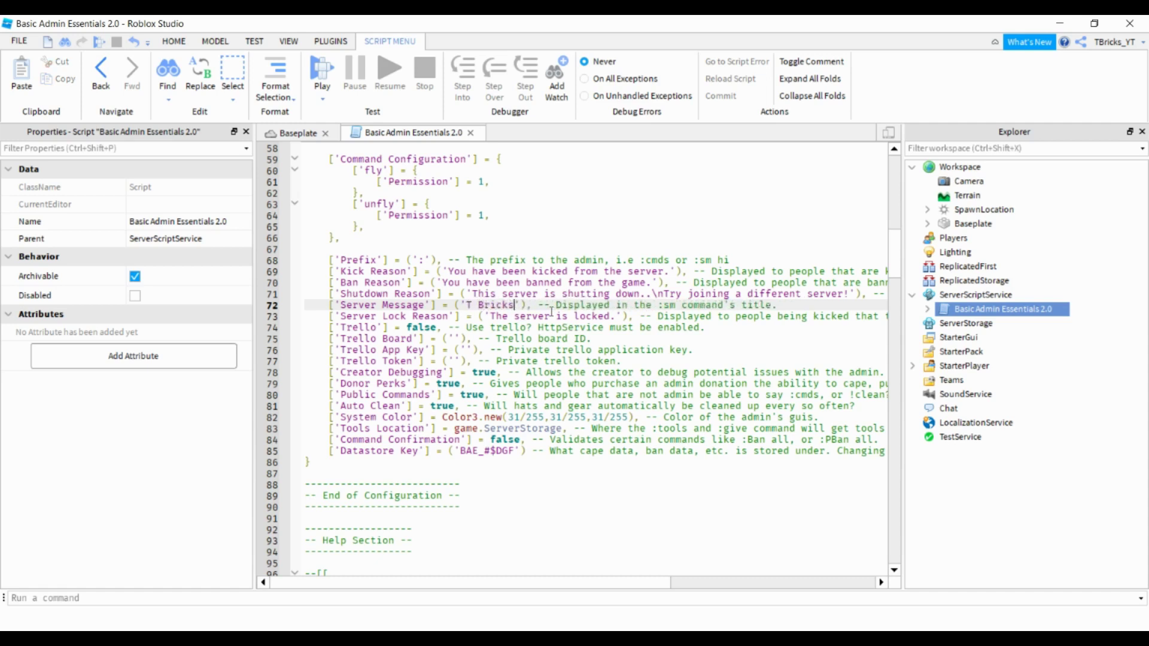
type("ssage")
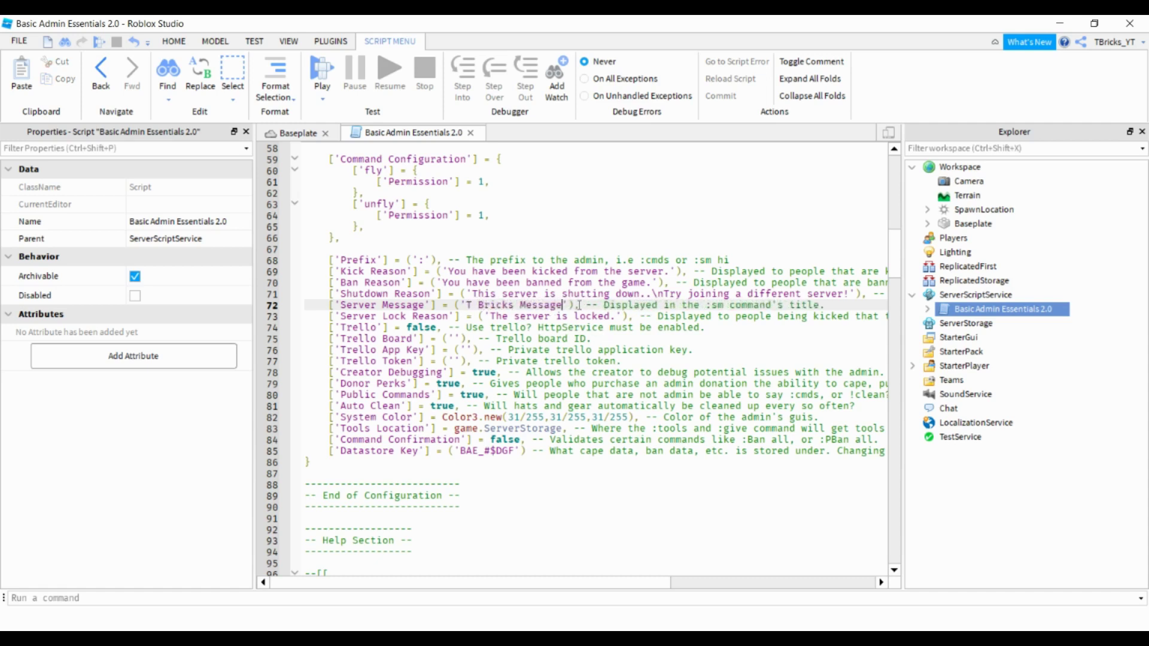
left_click(305, 133)
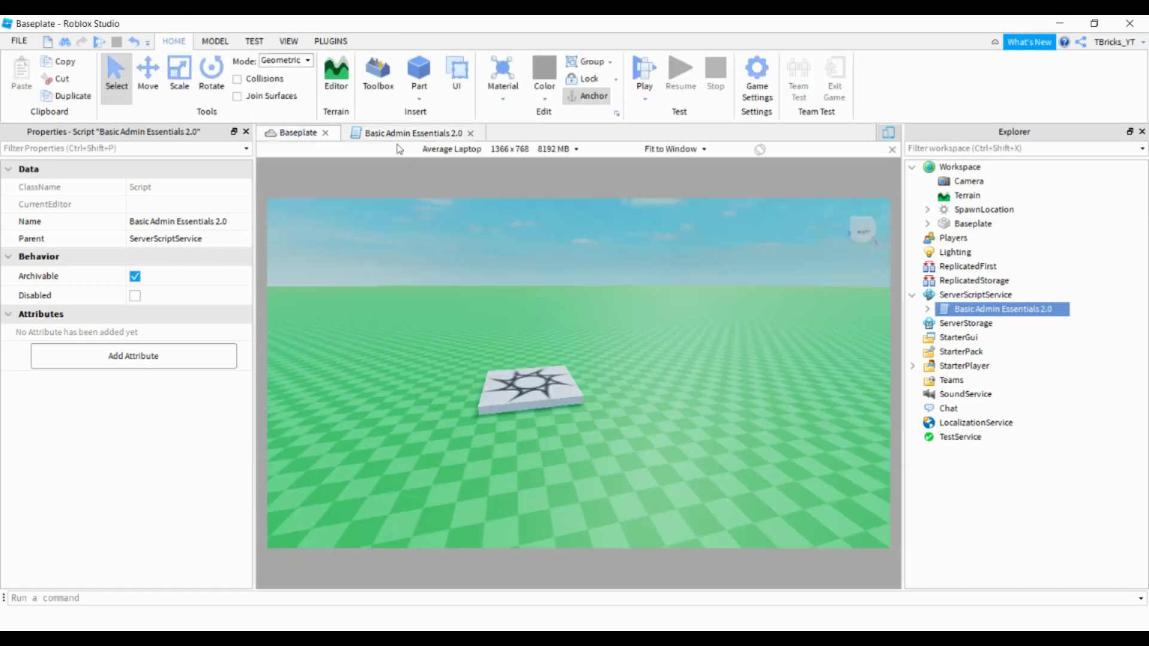
scroll(655, 289, "up", 3)
right_click_drag(655, 289, 655, 285)
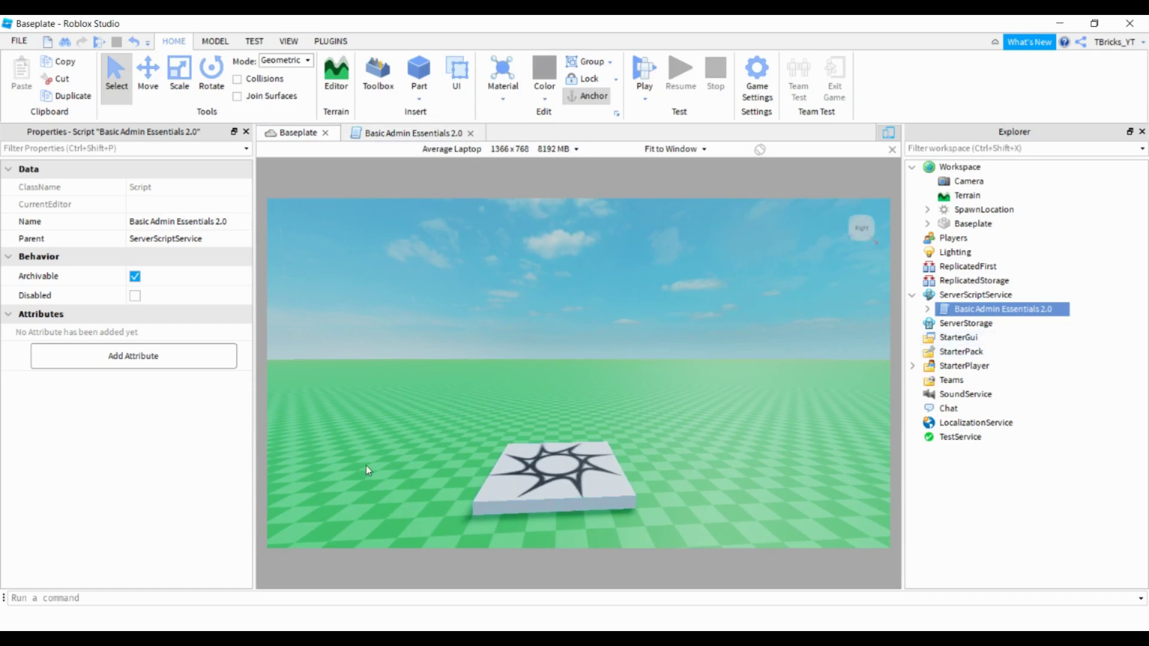
left_click(384, 134)
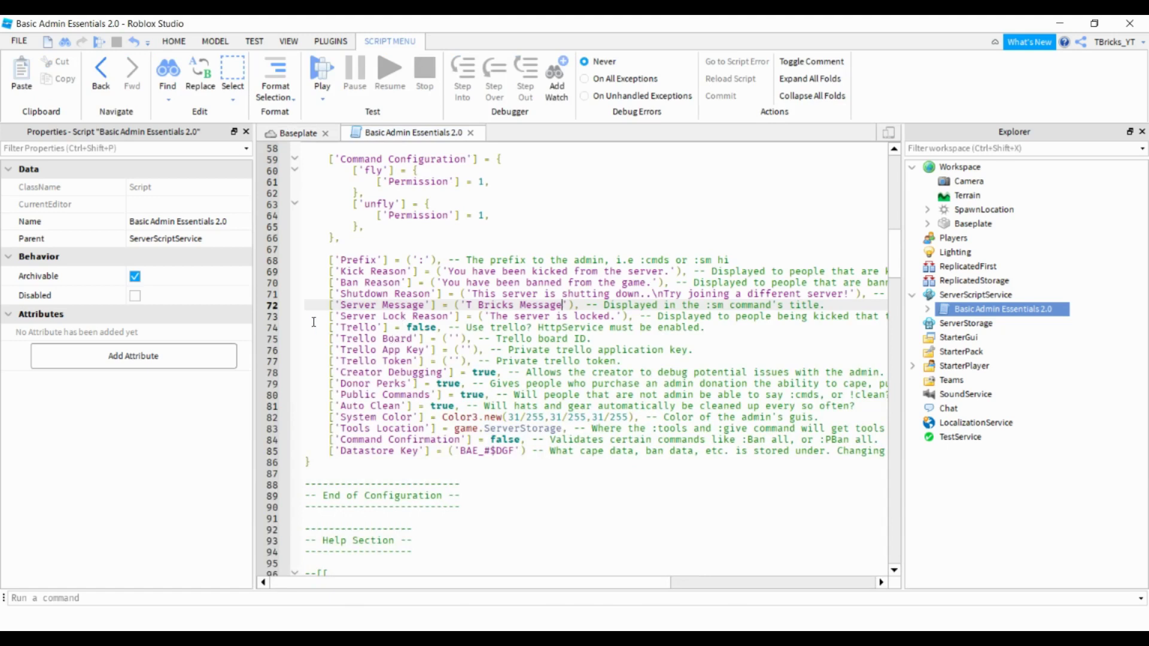
left_click_drag(327, 317, 435, 357)
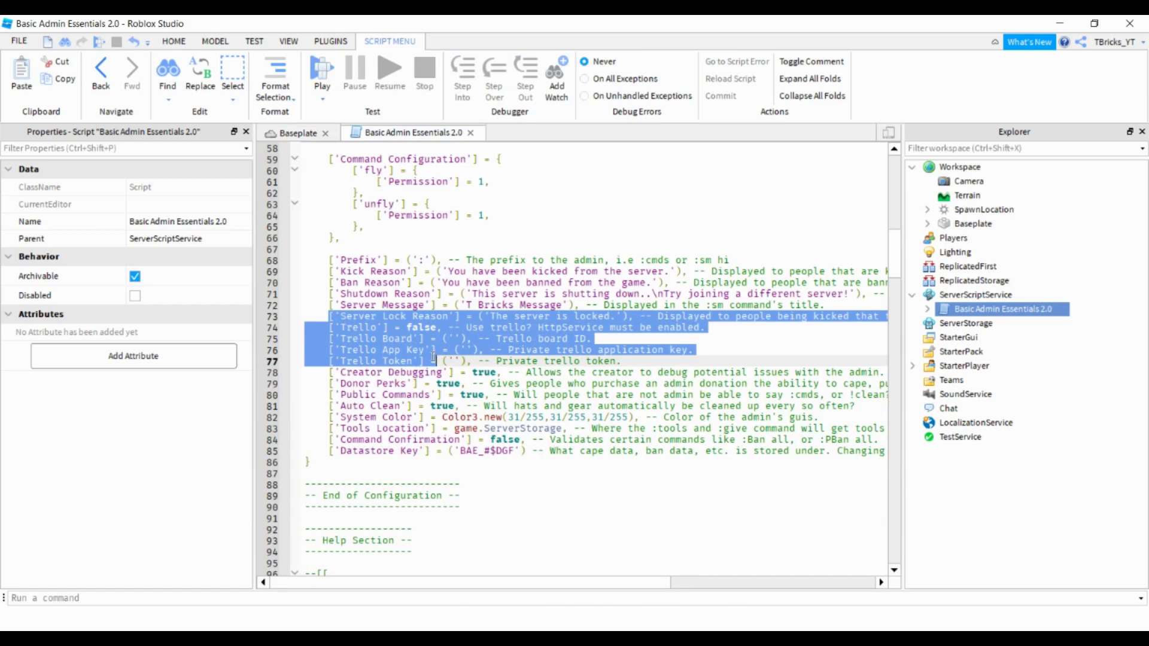
left_click_drag(335, 372, 355, 392)
left_click(406, 383)
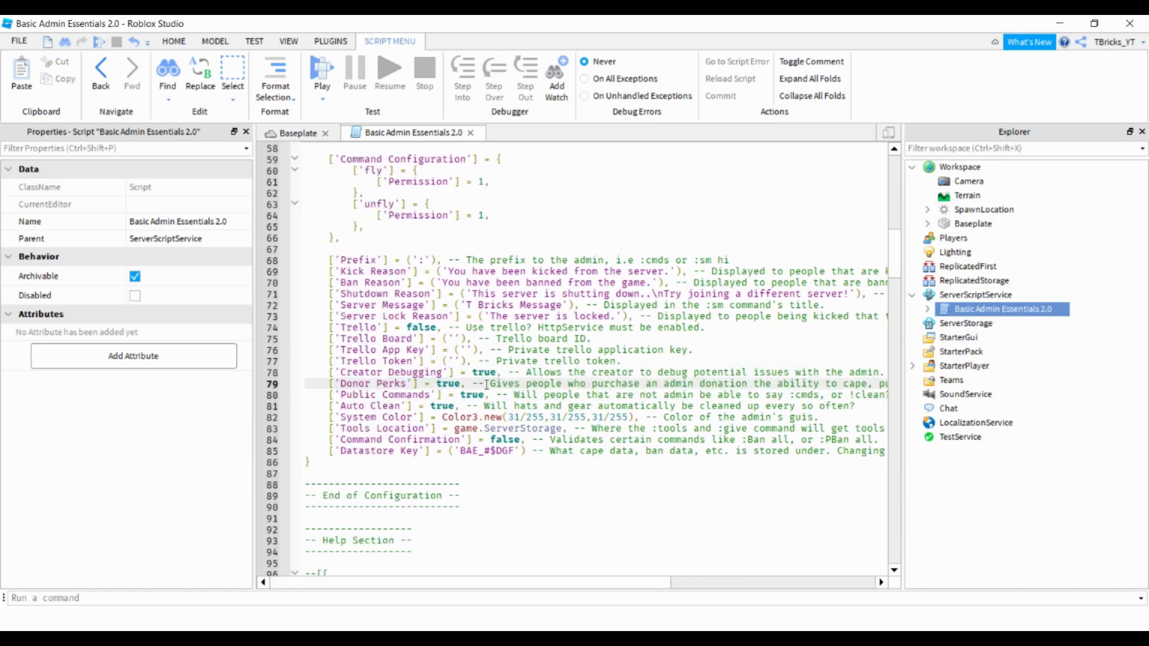
left_click_drag(489, 383, 395, 387)
double_click(486, 383)
left_click(491, 381)
left_click_drag(517, 407, 191, 380)
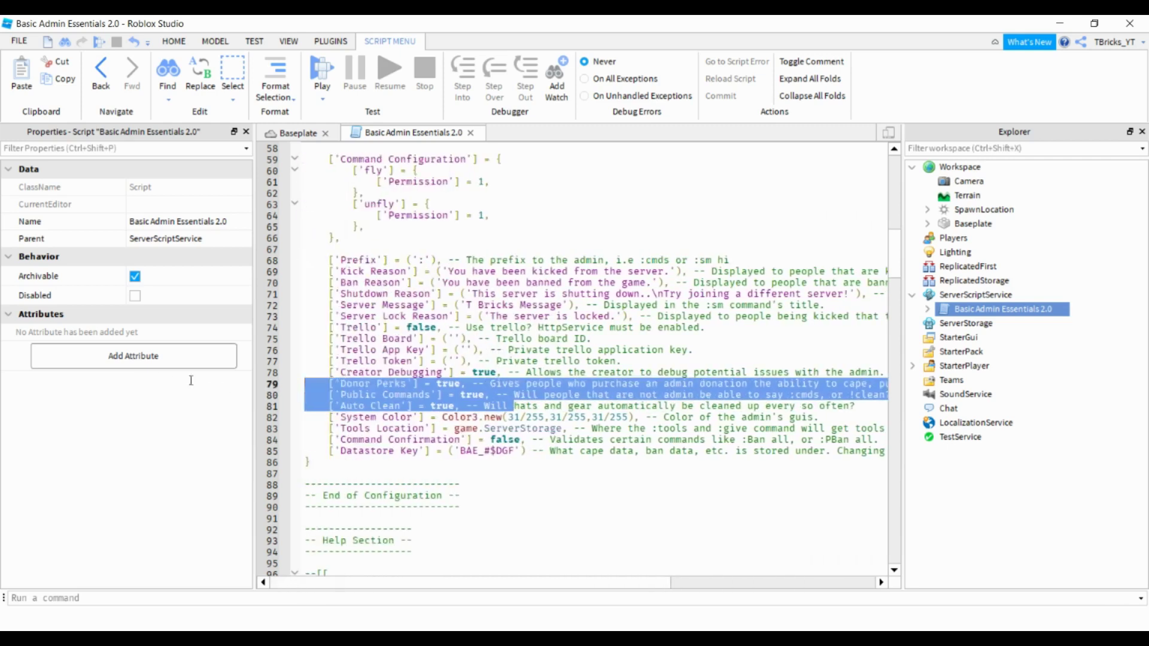
left_click(560, 417)
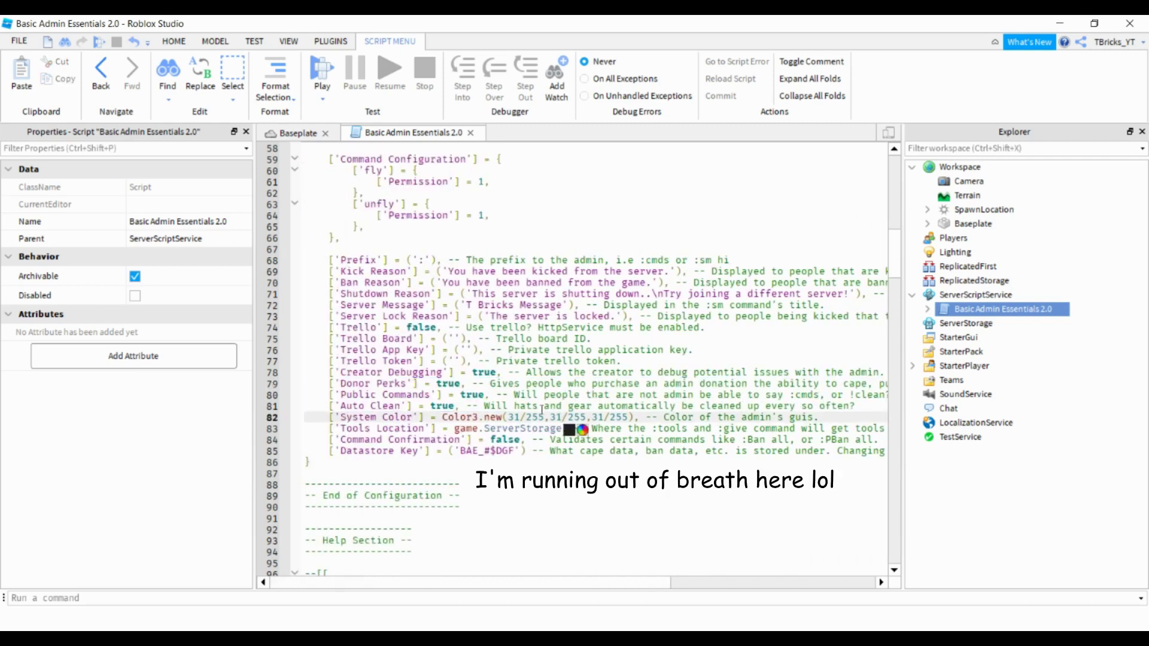
left_click(502, 407)
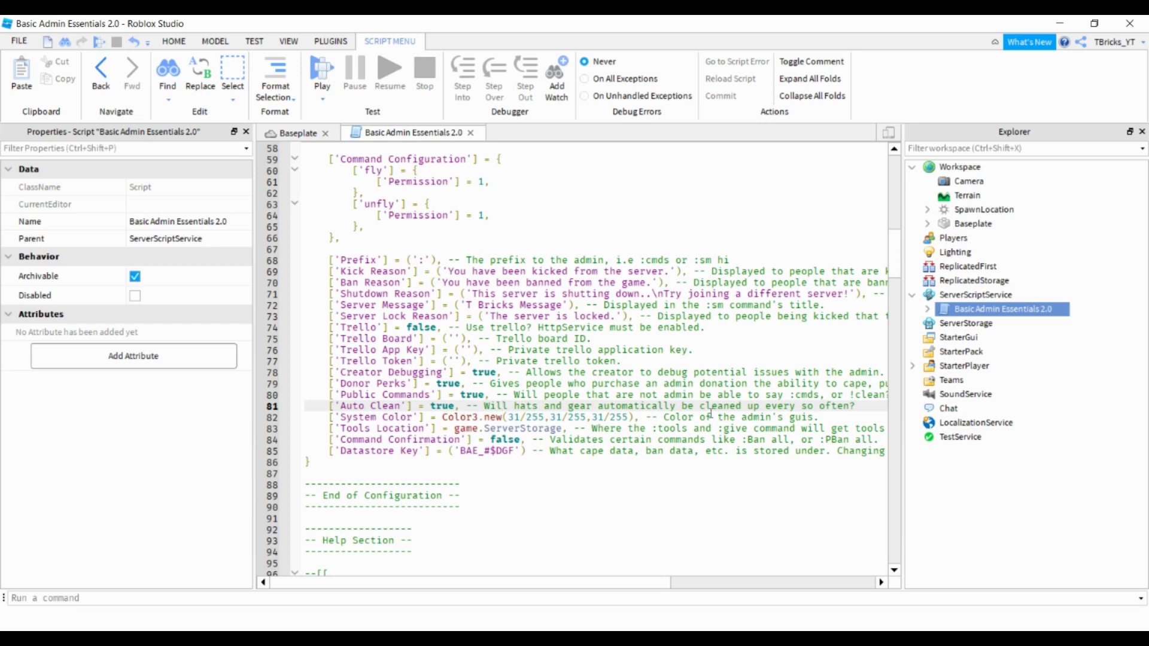
left_click(510, 417)
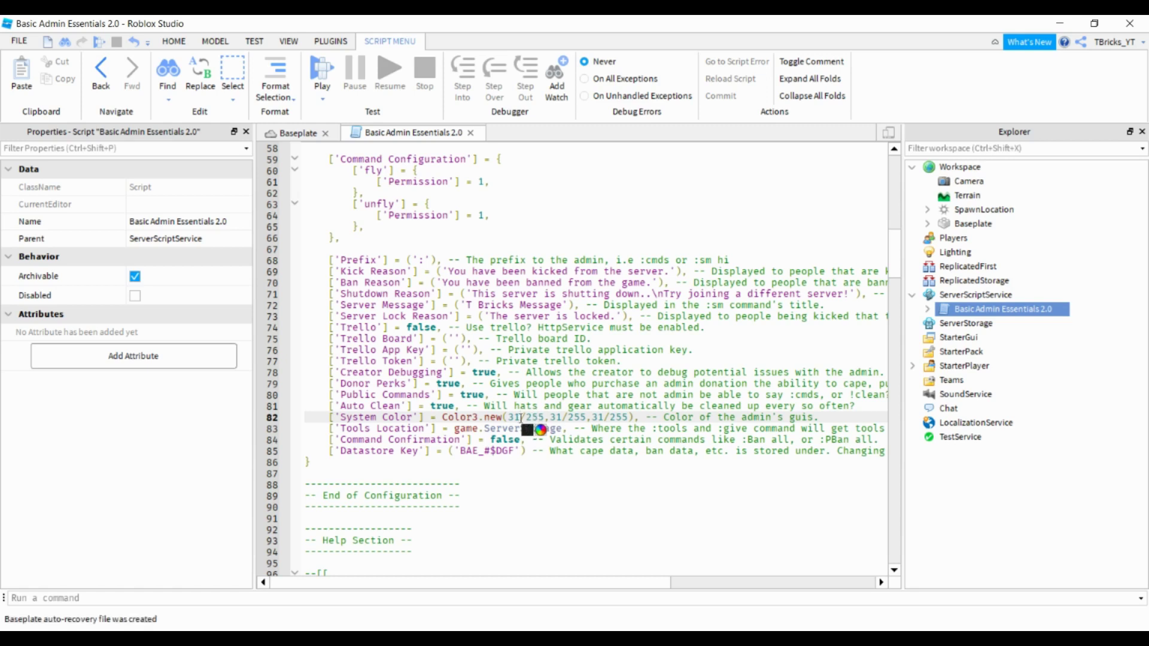
left_click_drag(518, 418, 509, 418)
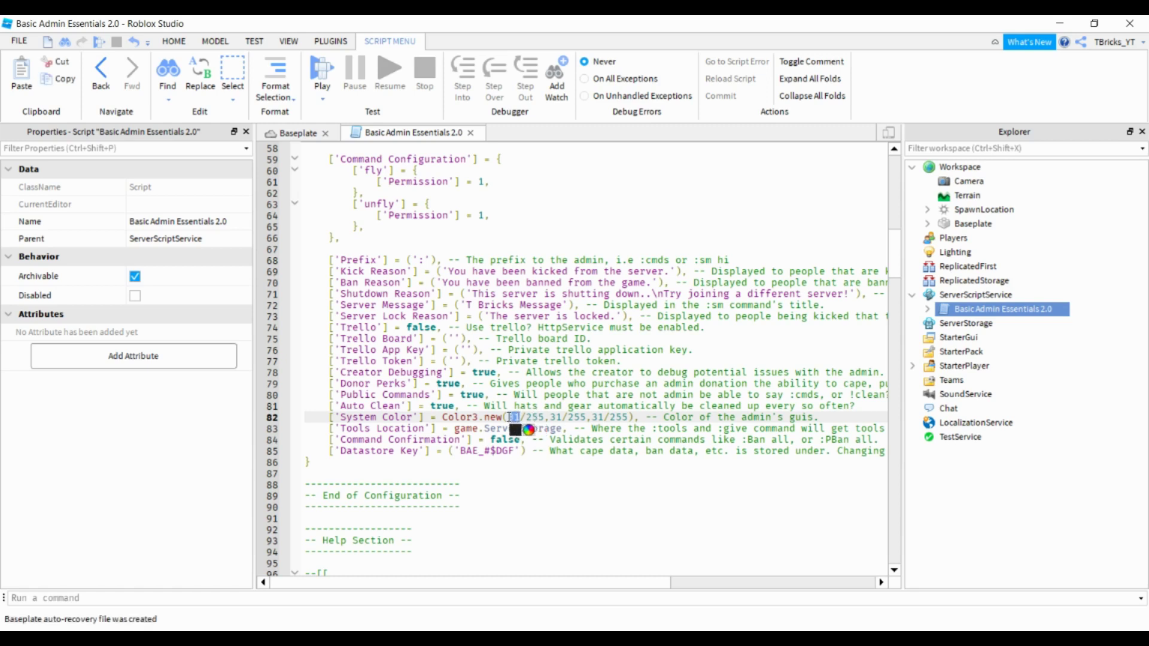
type("255")
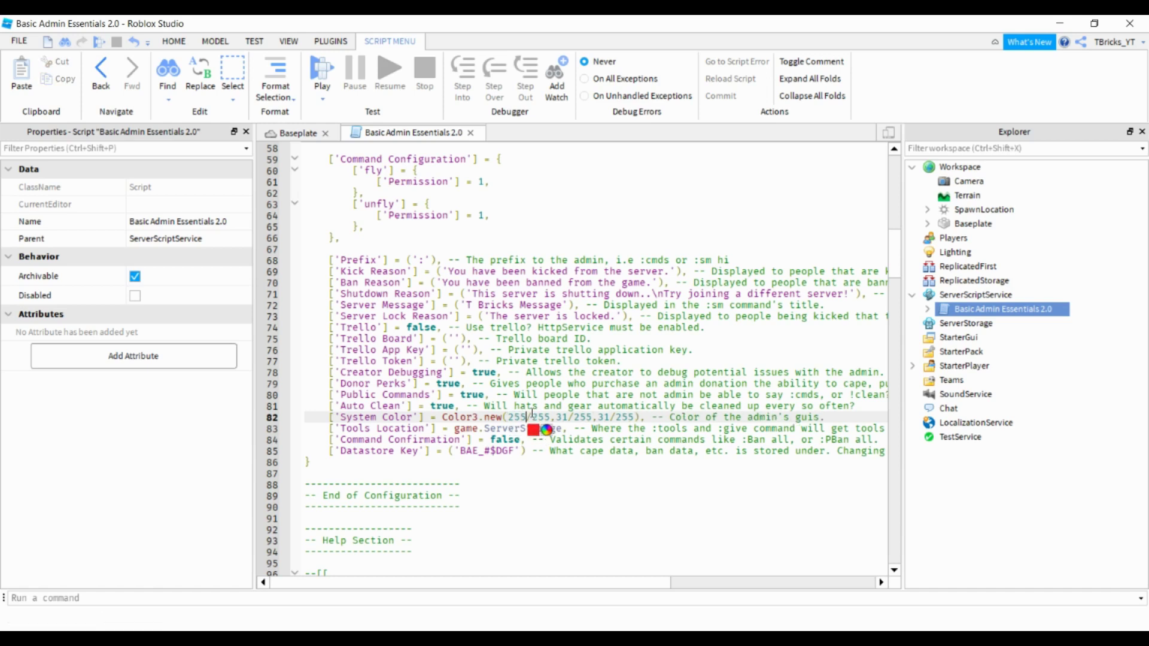
key("BackSpace")
key("BackSpace")
key("BackSpace")
type("31")
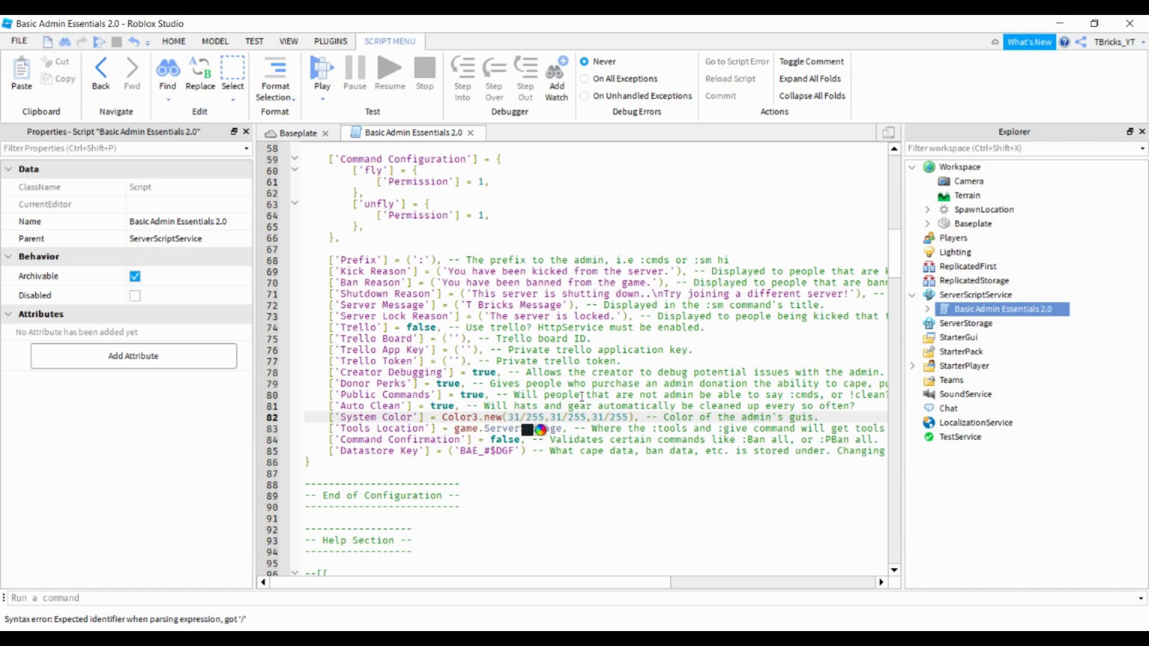
left_click(556, 372)
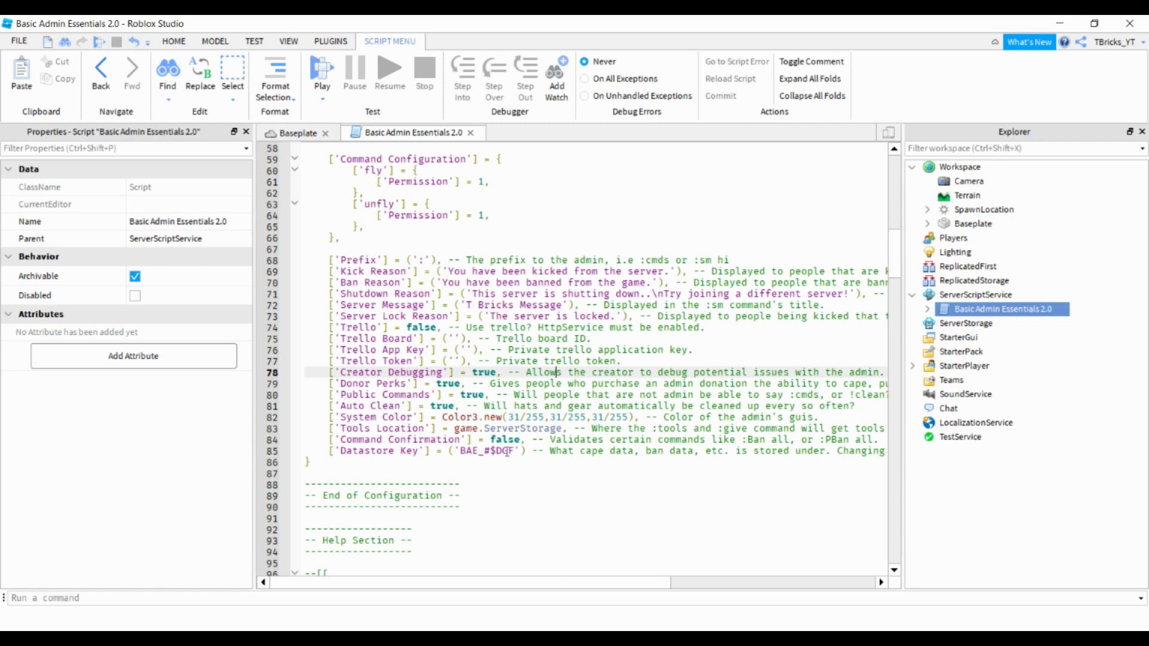
Review the Datastore Key and Tools Location settings, then close the Basic Admin Essentials 2.0 tab.
left_click_drag(538, 452, 462, 452)
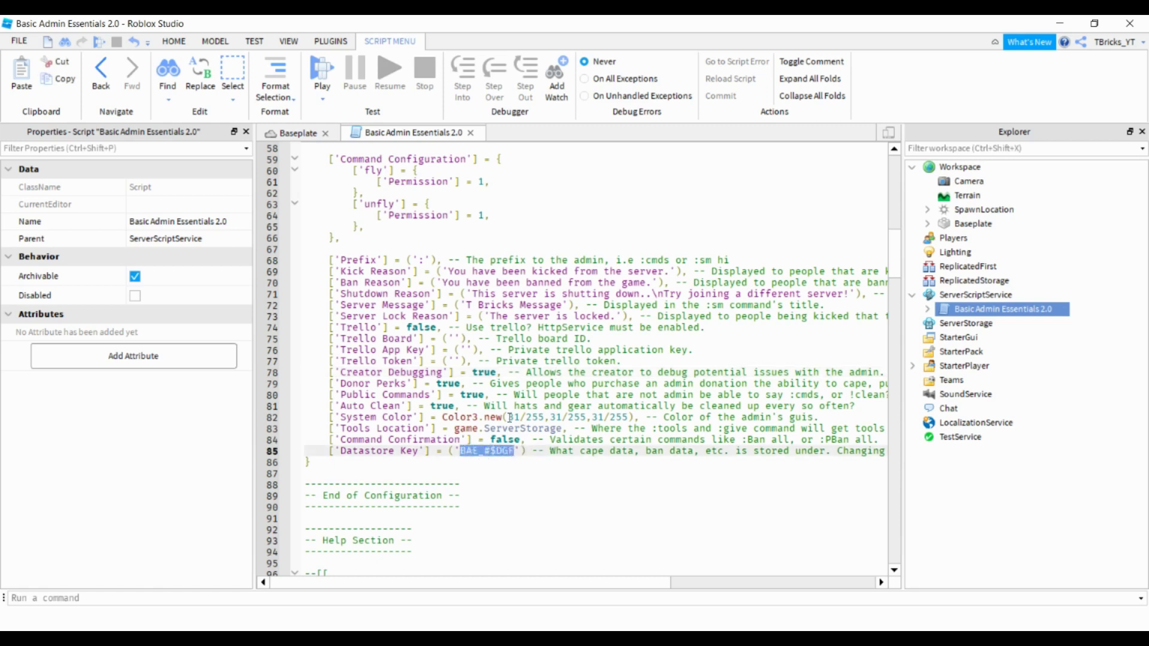
left_click(525, 429)
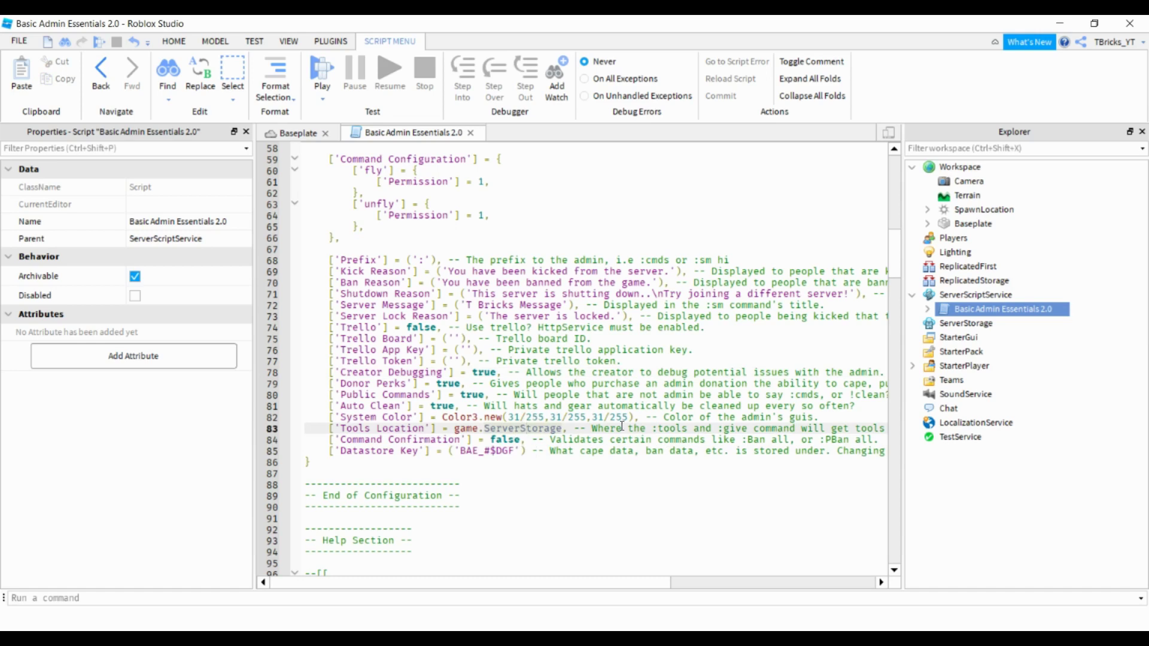
scroll(623, 426, "down", 4)
scroll(617, 420, "down", 20)
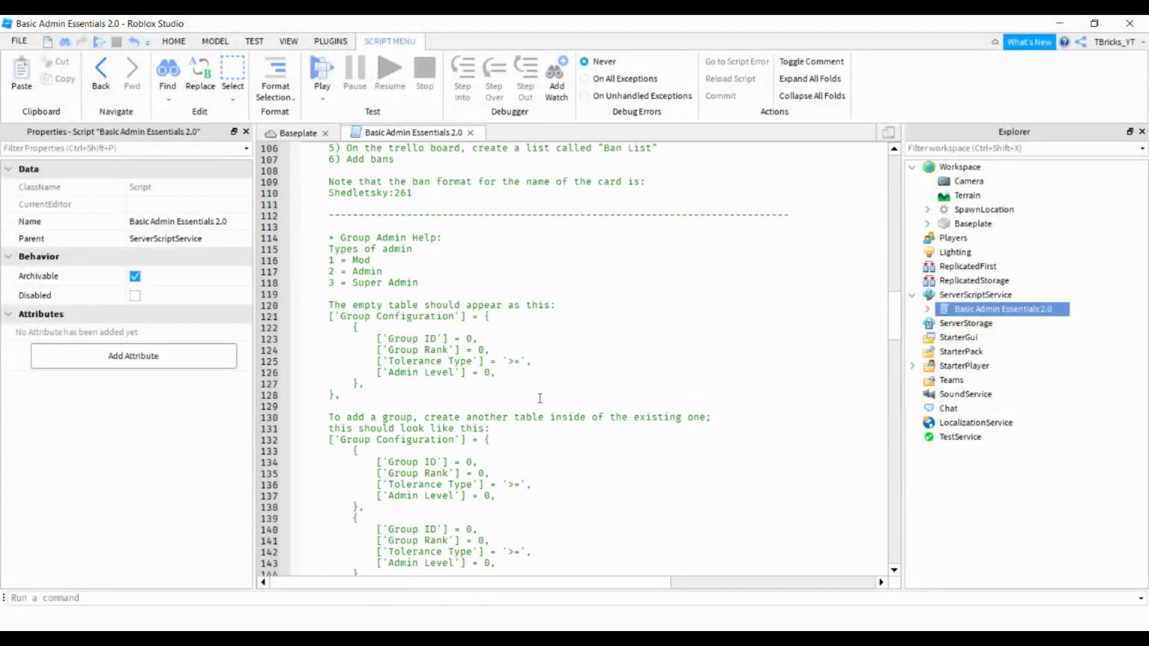
left_click(470, 132)
right_click_drag(647, 410, 720, 367)
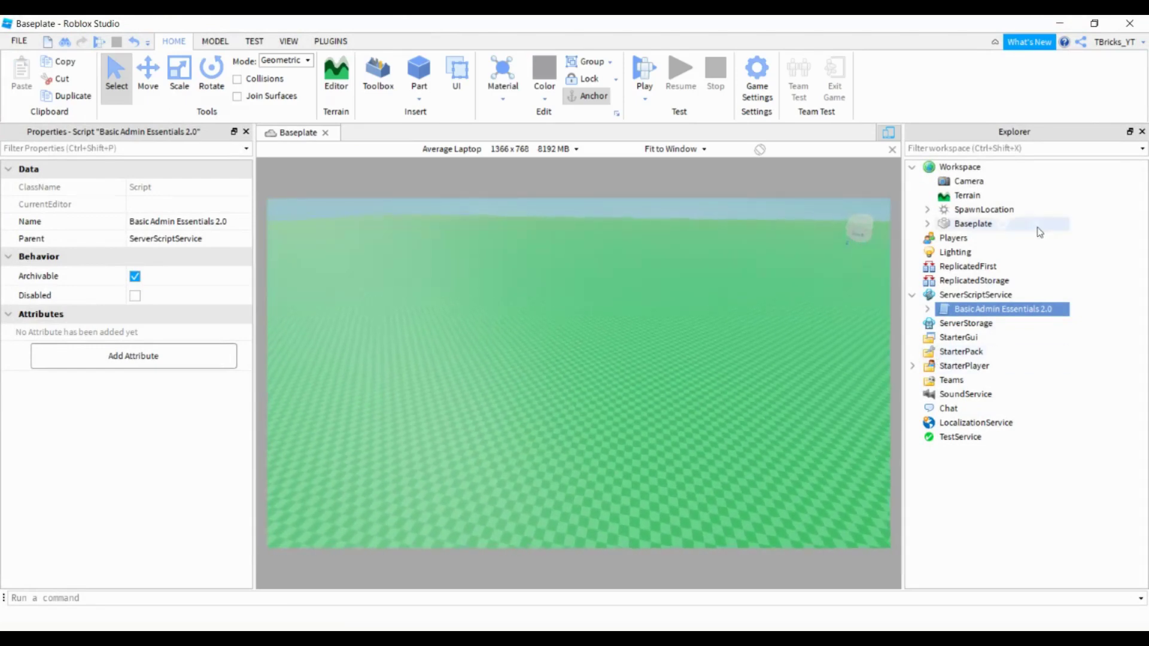
Collapse the ServerScriptService branch in the Explorer.
left_click(912, 294)
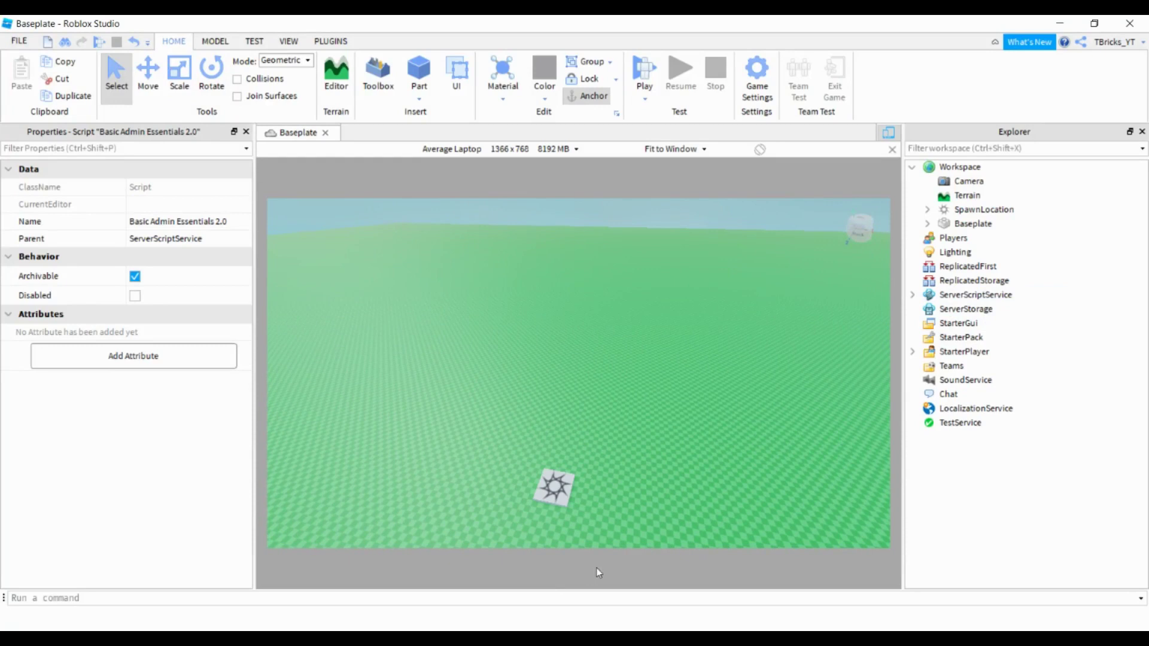